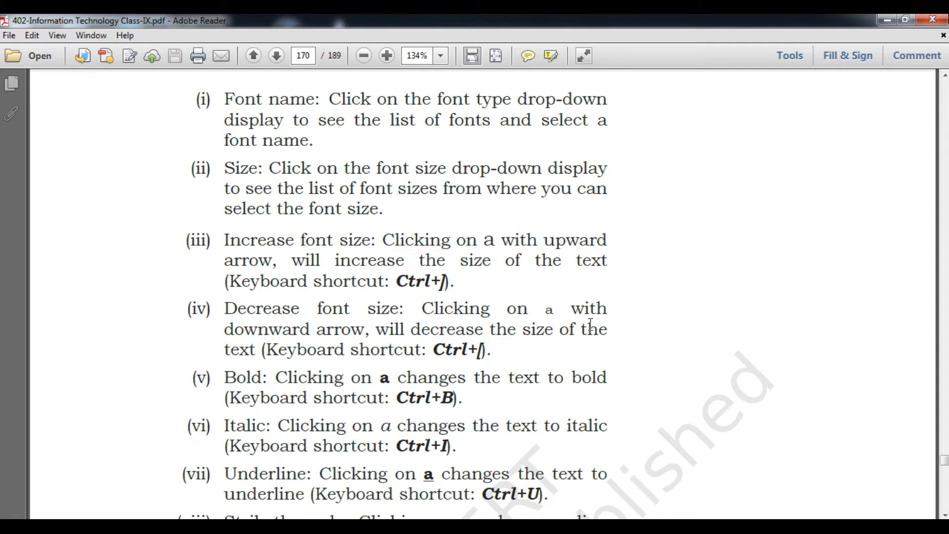
Read the textbook's list of text formatting options, from font name through highlighting.
{"action": "scroll", "coordinate": [502, 415], "scroll_direction": "down", "scroll_amount": 5}
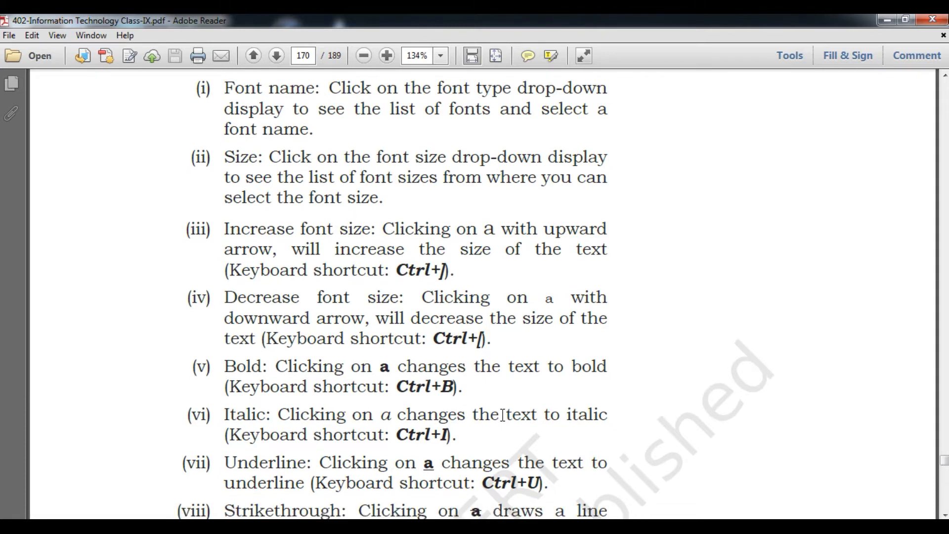
{"action": "scroll", "coordinate": [502, 415], "scroll_direction": "down", "scroll_amount": 3}
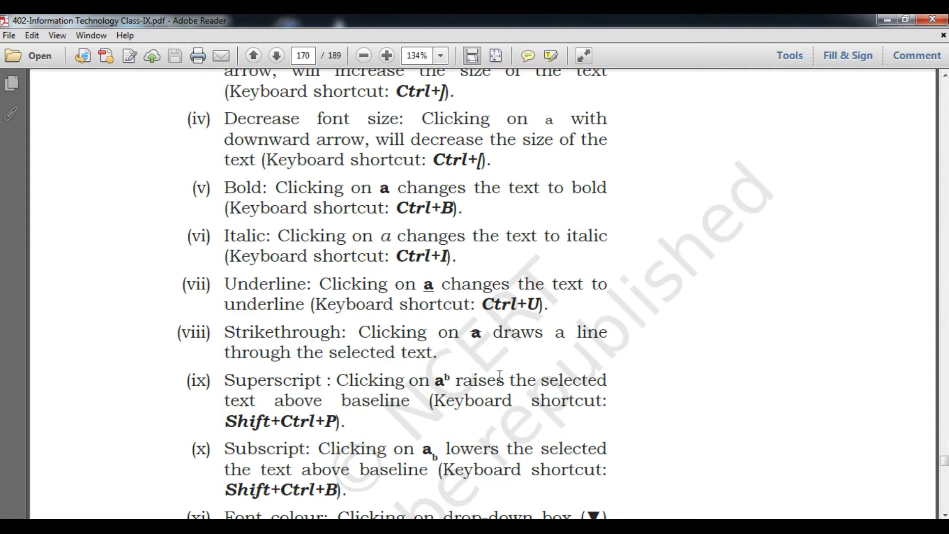
{"action": "scroll", "coordinate": [500, 377], "scroll_direction": "down", "scroll_amount": 5}
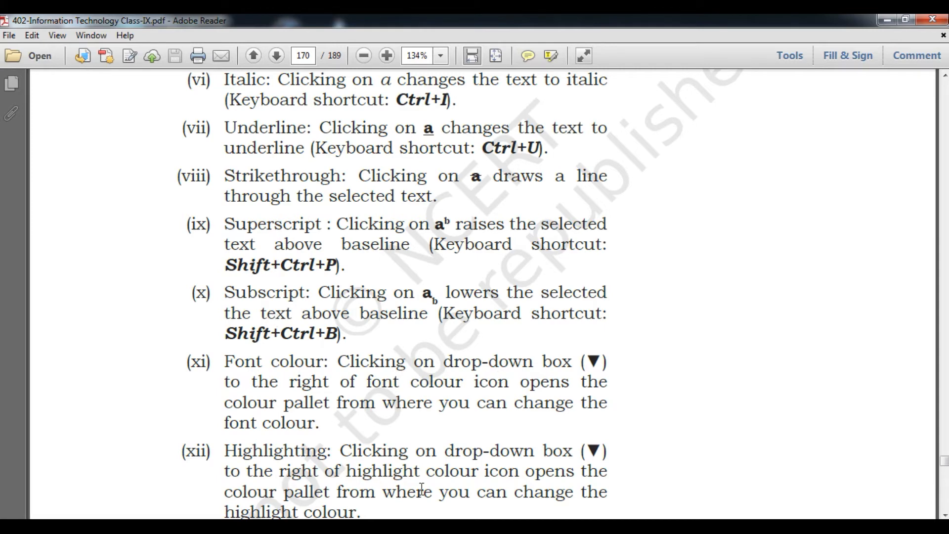
Switch to the duplicate slide.odp presentation in OpenOffice Impress and open the "Long-term Goal" slide.
{"action": "left_click", "coordinate": [363, 526]}
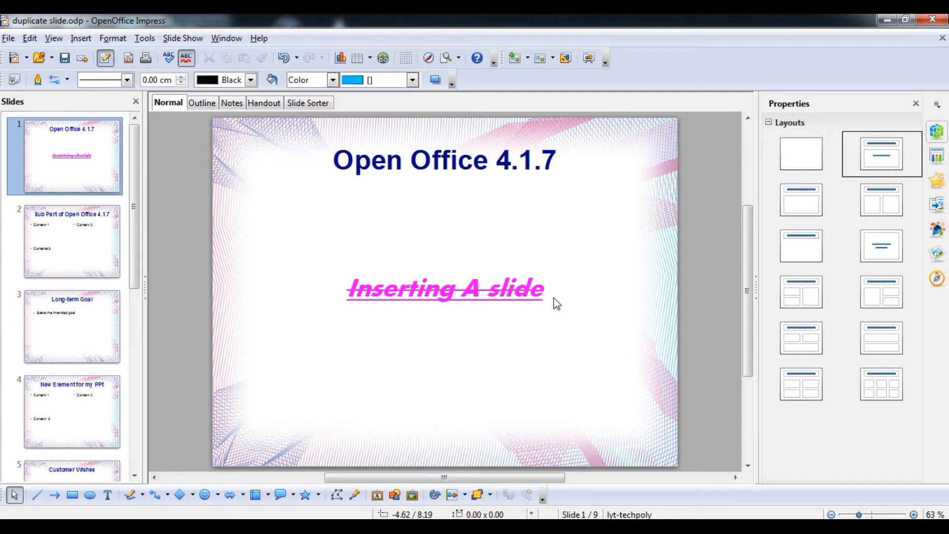
{"action": "left_click", "coordinate": [428, 281]}
{"action": "left_click", "coordinate": [94, 309]}
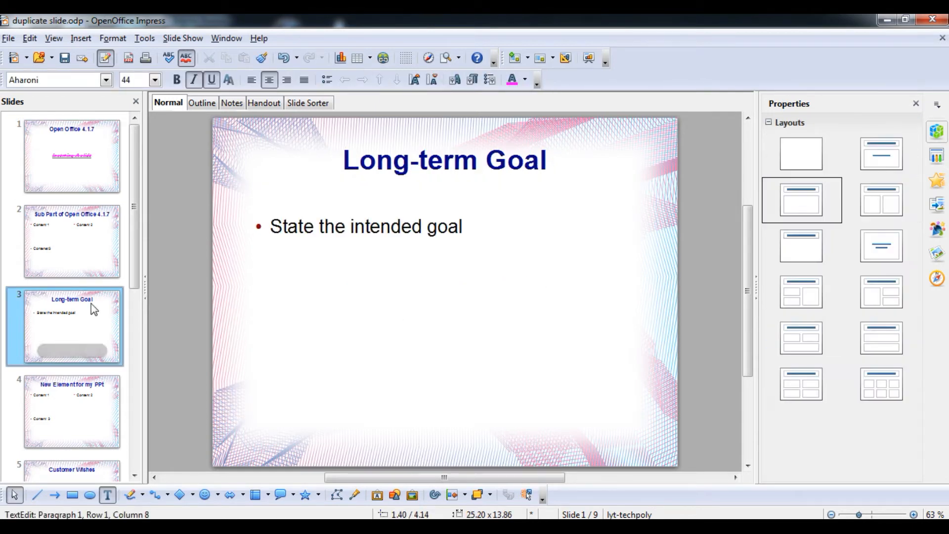
{"action": "left_click", "coordinate": [465, 230]}
{"action": "key", "text": "Escape"}
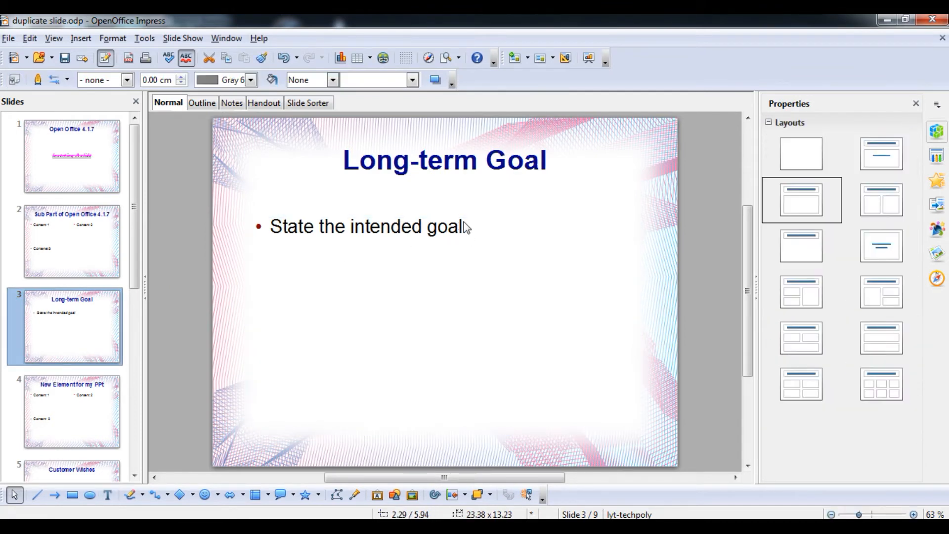
Add the unbulleted lines "H2O" and "A2" beneath "State the intended goal", followed by an empty unbulleted line.
{"action": "left_click", "coordinate": [463, 228]}
{"action": "key", "text": "Return"}
{"action": "key", "text": "Return"}
{"action": "key", "text": "BackSpace"}
{"action": "key", "text": "BackSpace"}
{"action": "key", "text": "Return"}
{"action": "type", "text": "H2O"}
{"action": "key", "text": "Return"}
{"action": "key", "text": "BackSpace"}
{"action": "type", "text": "A2"}
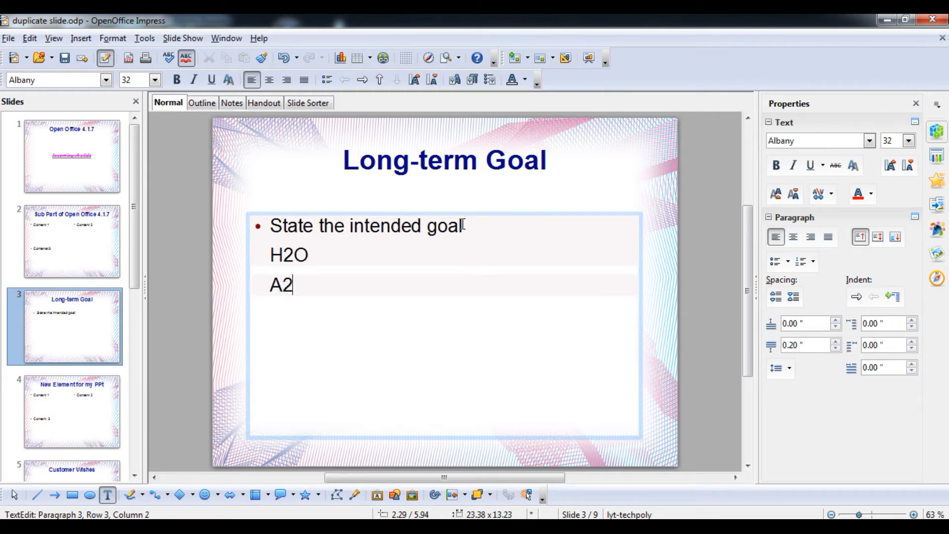
{"action": "key", "text": "Return"}
{"action": "key", "text": "BackSpace"}
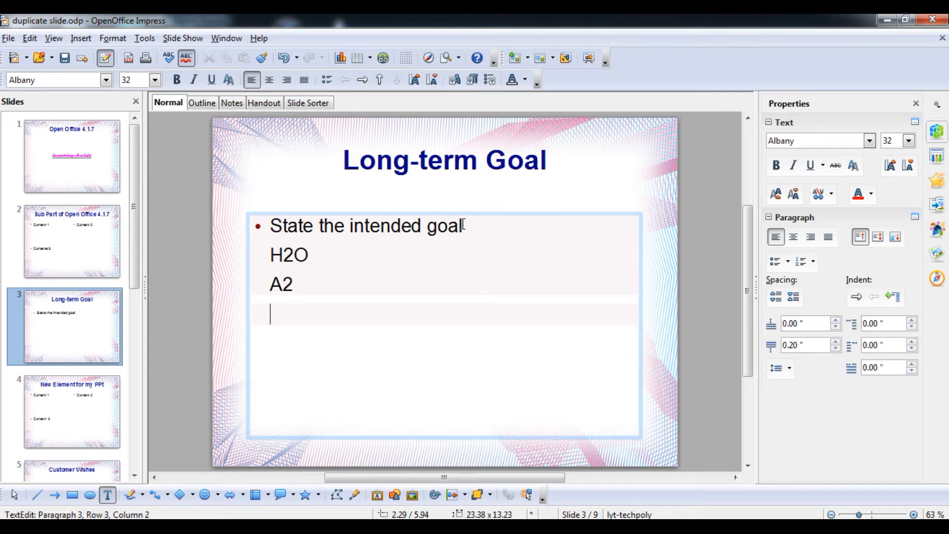
Format the 2 in "H2O" as subscript through its character position settings.
{"action": "left_click_drag", "start_coordinate": [283, 255], "coordinate": [292, 258]}
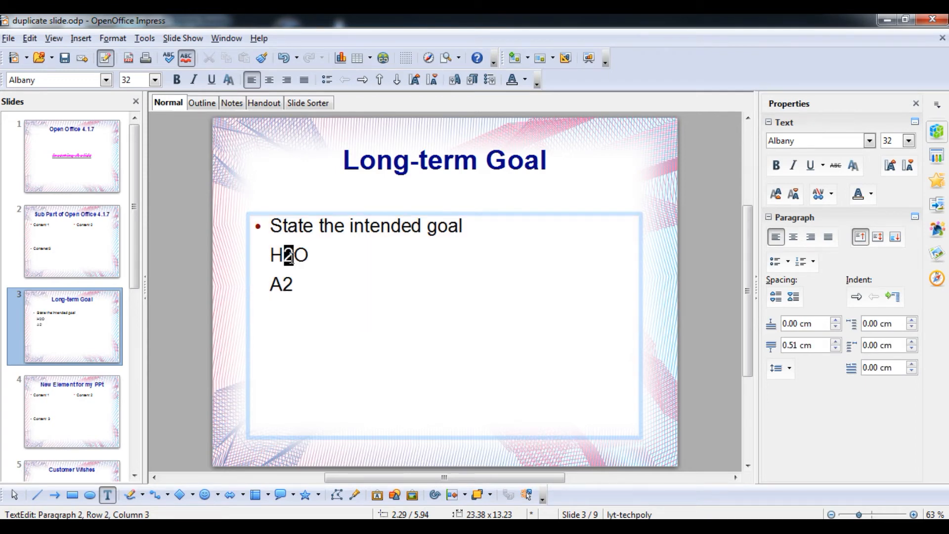
{"action": "left_click", "coordinate": [455, 80]}
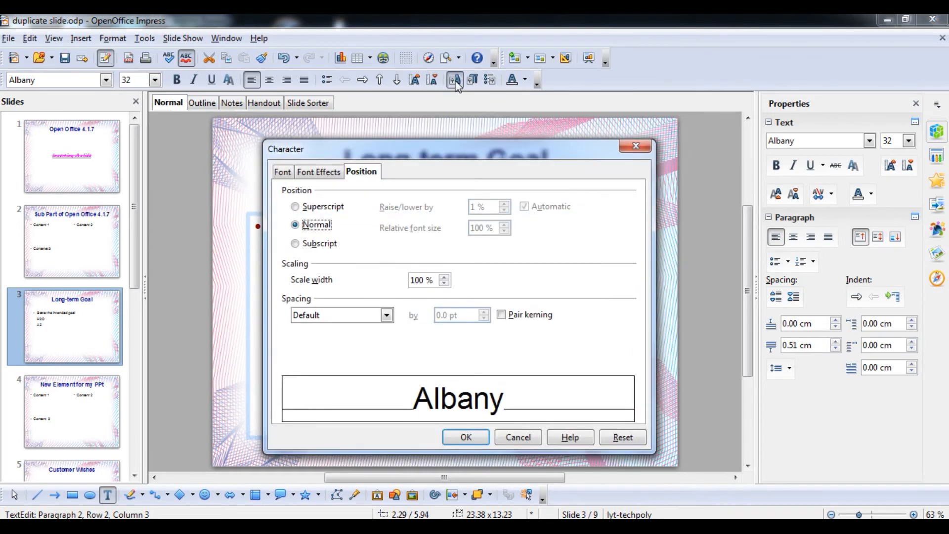
{"action": "left_click", "coordinate": [287, 174]}
{"action": "left_click", "coordinate": [361, 174]}
{"action": "left_click_drag", "start_coordinate": [407, 153], "coordinate": [483, 178]}
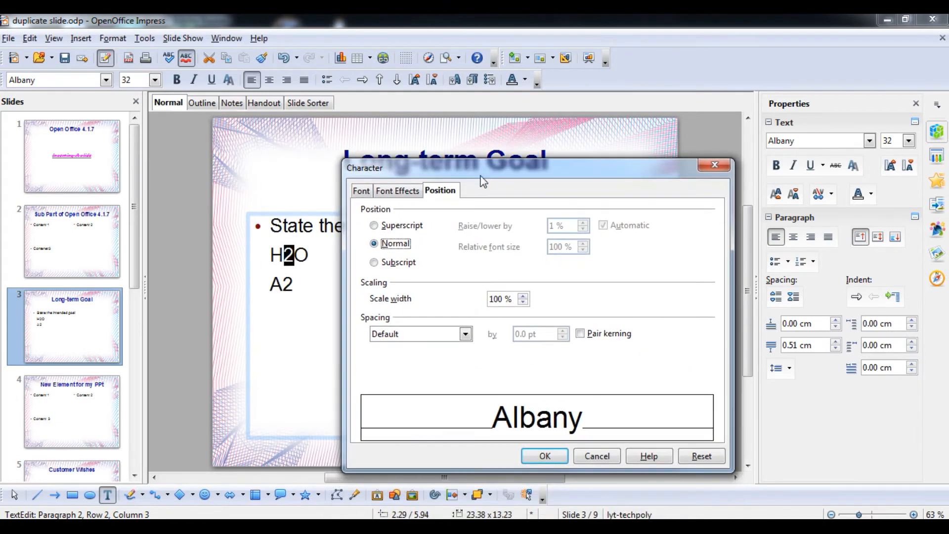
{"action": "left_click", "coordinate": [374, 263]}
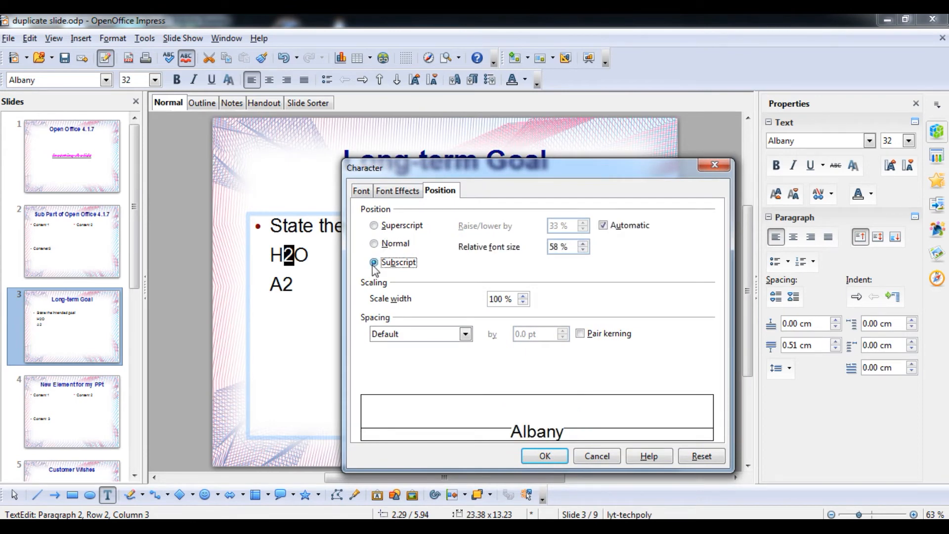
{"action": "left_click", "coordinate": [546, 454]}
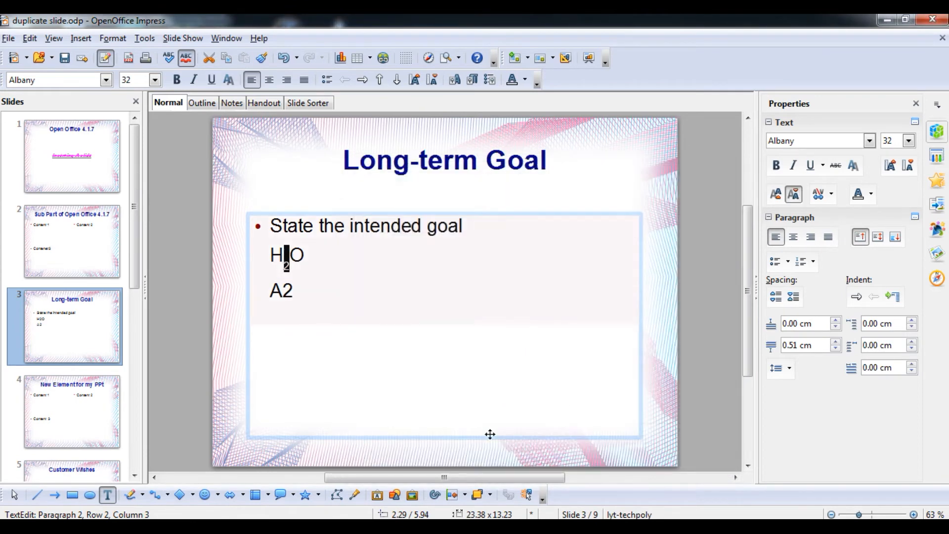
{"action": "left_click", "coordinate": [357, 290]}
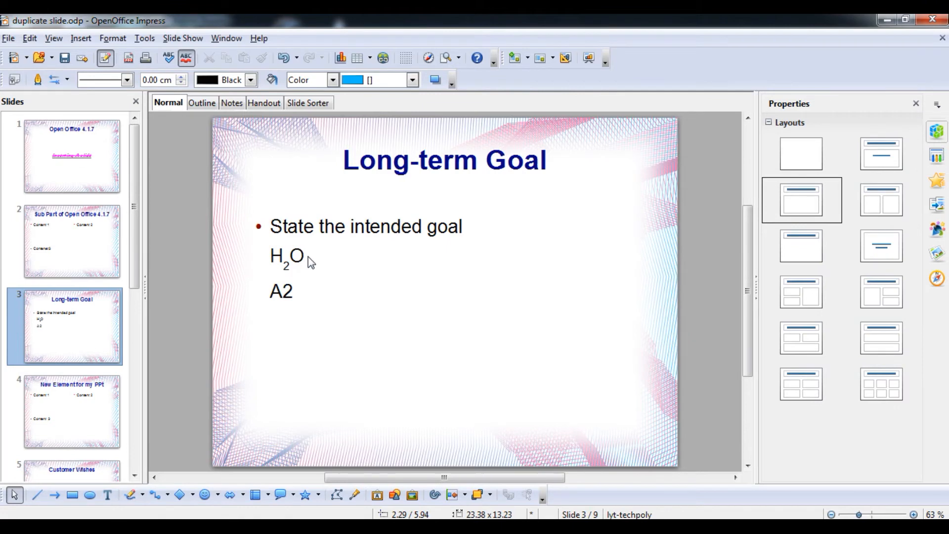
Enlarge the whole "H2O" line to font size 72.
{"action": "left_click", "coordinate": [276, 255]}
{"action": "mouse_move", "coordinate": [276, 257]}
{"action": "left_mouse_down"}
{"action": "mouse_move", "coordinate": [302, 256]}
{"action": "mouse_move", "coordinate": [272, 255]}
{"action": "left_mouse_up"}
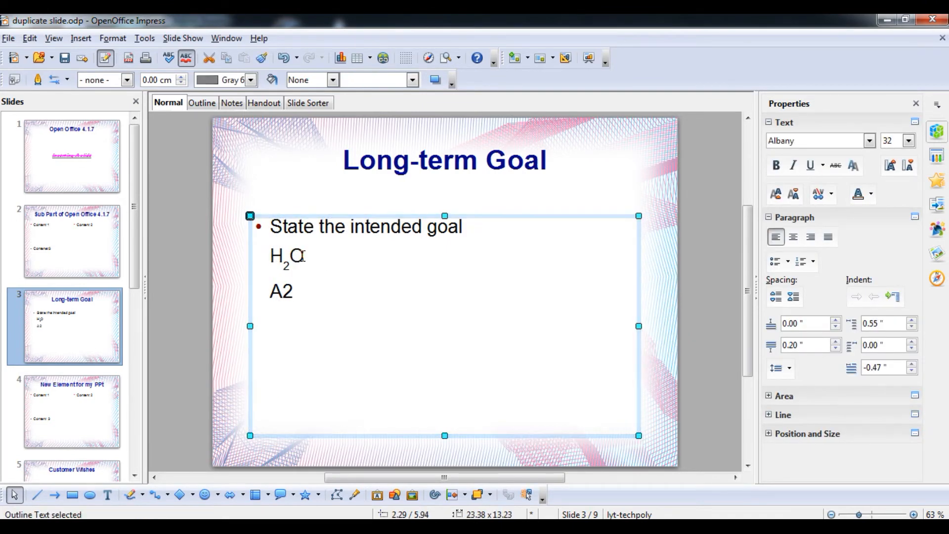
{"action": "double_click", "coordinate": [303, 256]}
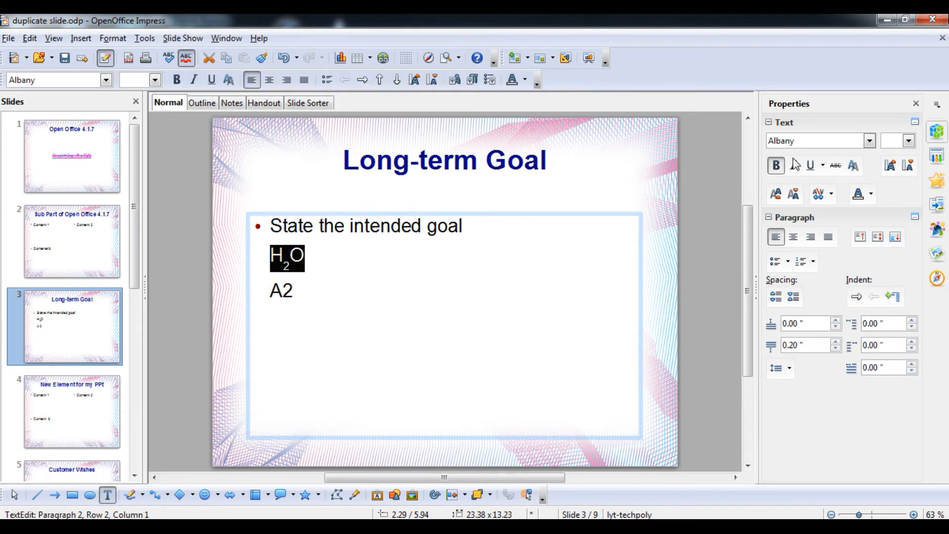
{"action": "left_click", "coordinate": [891, 168]}
{"action": "left_click", "coordinate": [891, 167]}
{"action": "left_click", "coordinate": [891, 166]}
{"action": "left_click", "coordinate": [891, 167]}
{"action": "left_click", "coordinate": [891, 166]}
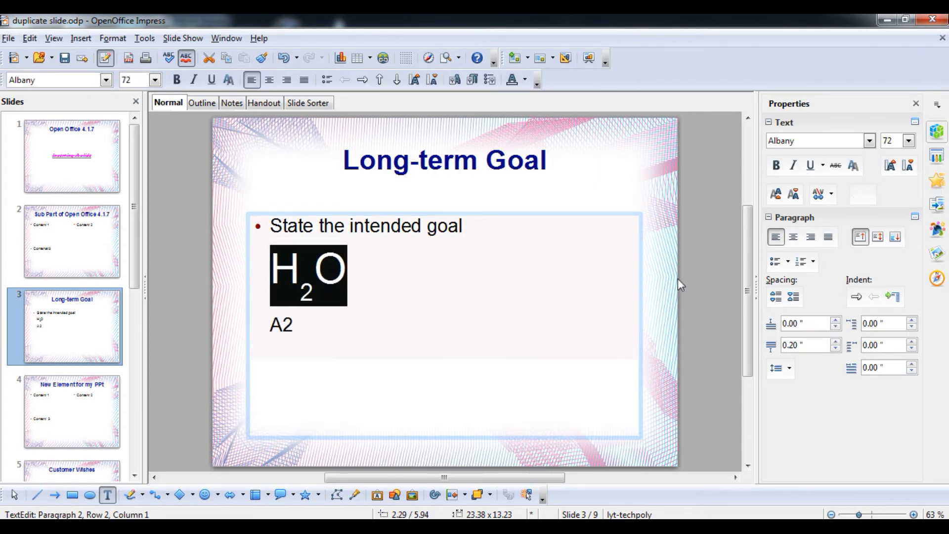
Format the 2 in "A2" as superscript through its character position settings.
{"action": "left_click", "coordinate": [294, 327]}
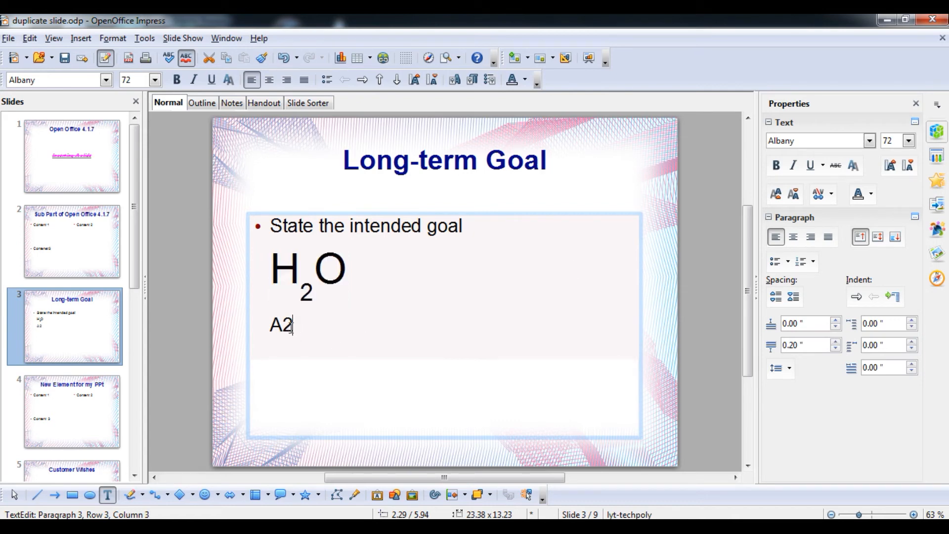
{"action": "key", "text": "shift+Left"}
{"action": "left_click", "coordinate": [454, 80]}
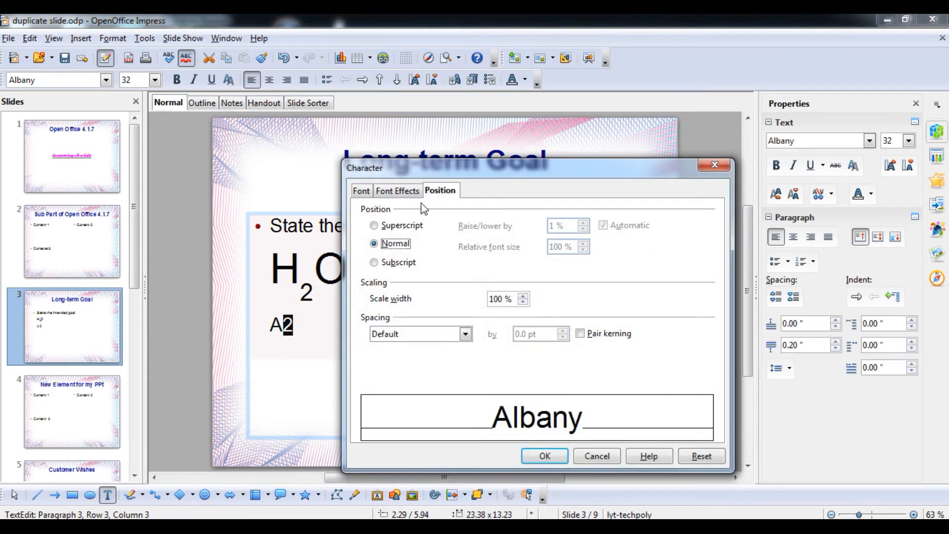
{"action": "left_click", "coordinate": [374, 226]}
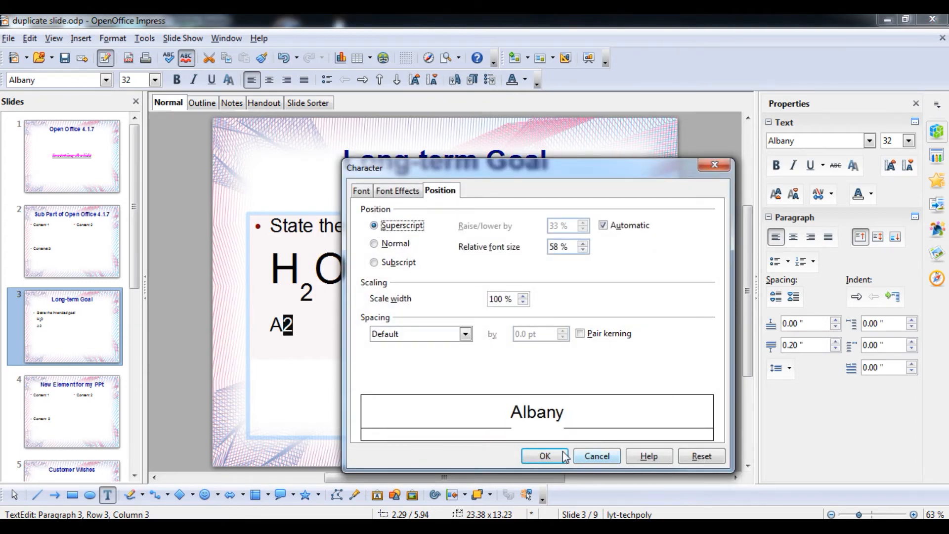
{"action": "left_click", "coordinate": [545, 455]}
Enlarge the whole "A2" line to font size 80 and leave text editing.
{"action": "left_click_drag", "start_coordinate": [299, 324], "coordinate": [273, 324]}
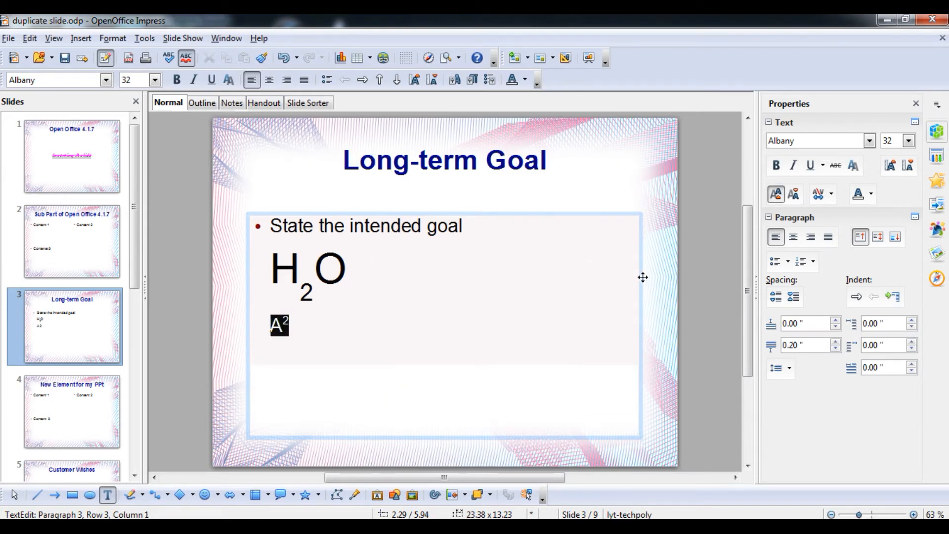
{"action": "left_click", "coordinate": [890, 166]}
{"action": "left_click", "coordinate": [890, 165]}
{"action": "left_click", "coordinate": [890, 166]}
{"action": "left_click", "coordinate": [890, 165]}
{"action": "left_click", "coordinate": [890, 166]}
{"action": "left_click", "coordinate": [890, 166]}
{"action": "left_click", "coordinate": [890, 166]}
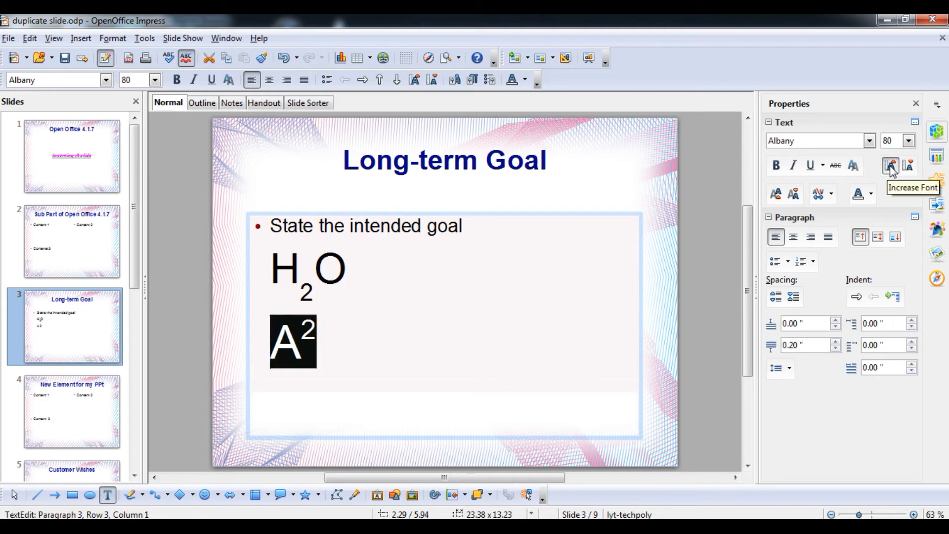
{"action": "left_click", "coordinate": [595, 268]}
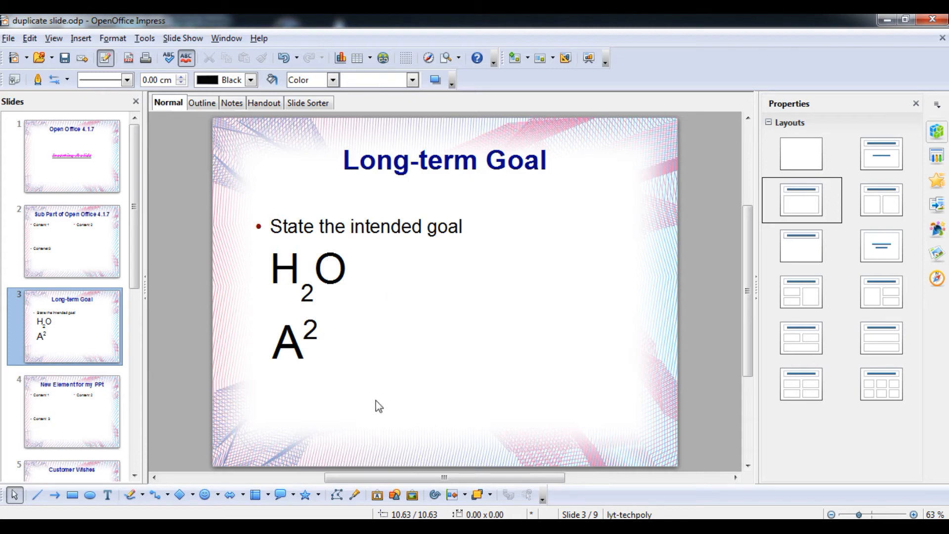
Switch to the Information Technology Class-IX PDF and read the paragraph options on alignment, bullets and numbering.
{"action": "left_click", "coordinate": [364, 527]}
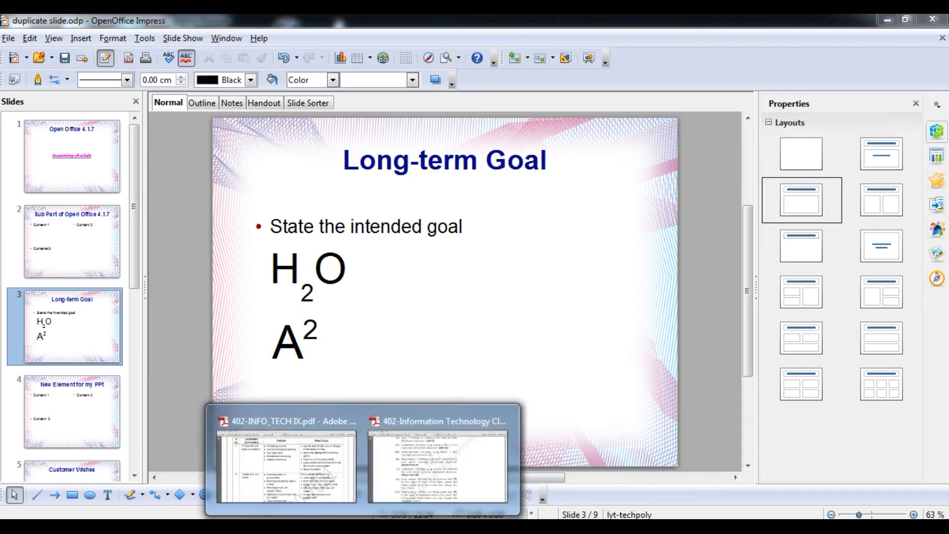
{"action": "left_click", "coordinate": [420, 483]}
{"action": "scroll", "coordinate": [421, 482], "scroll_direction": "down", "scroll_amount": 5}
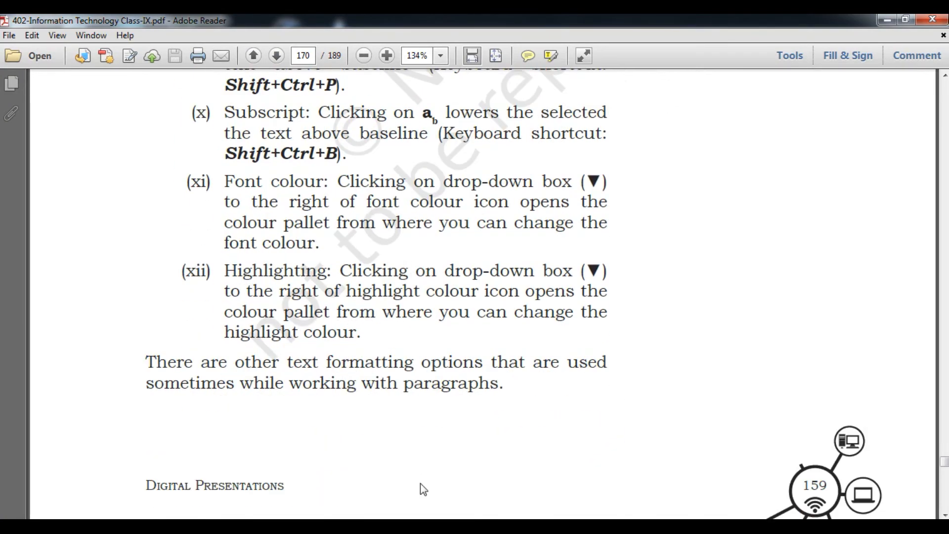
{"action": "scroll", "coordinate": [421, 483], "scroll_direction": "down", "scroll_amount": 13}
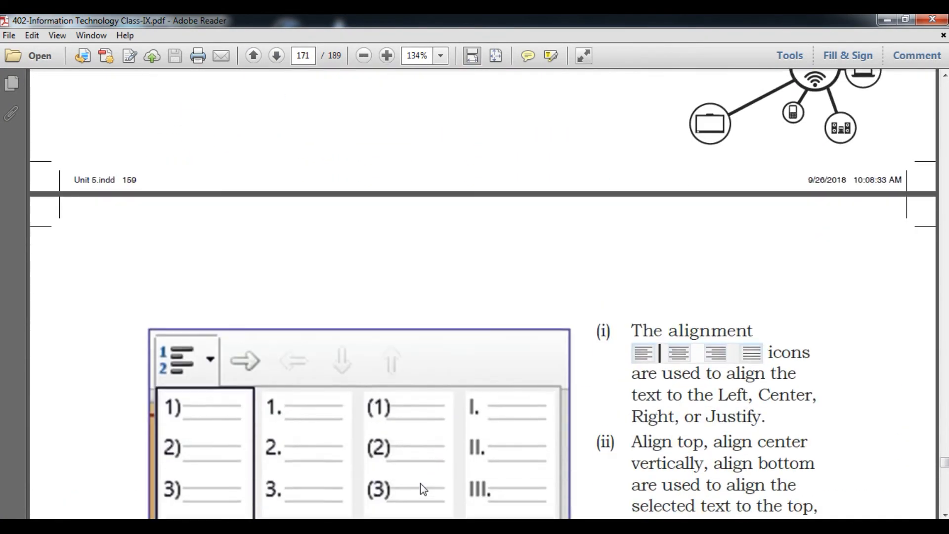
{"action": "scroll", "coordinate": [420, 483], "scroll_direction": "down", "scroll_amount": 1}
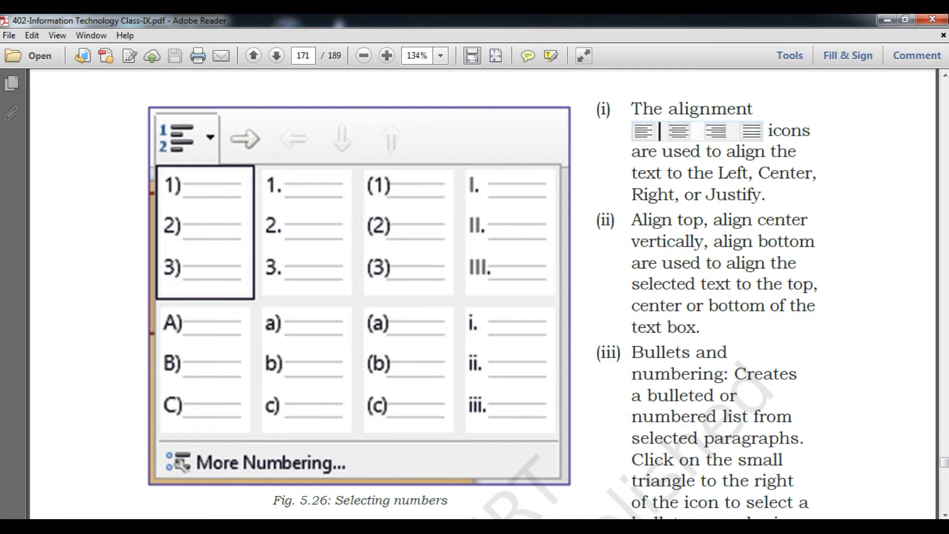
Switch back to the Impress presentation and open the "Customer Wishes" slide.
{"action": "key", "text": "alt+Tab"}
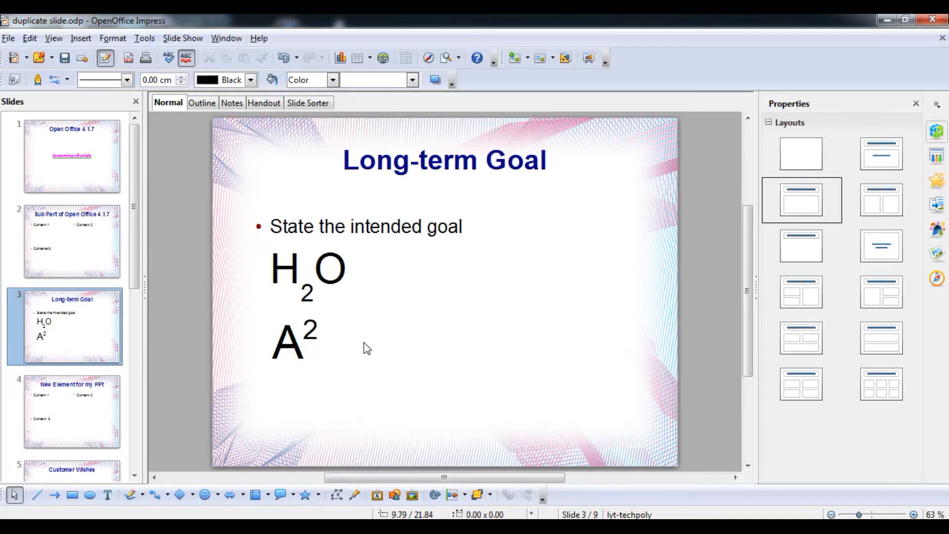
{"action": "left_click", "coordinate": [88, 390]}
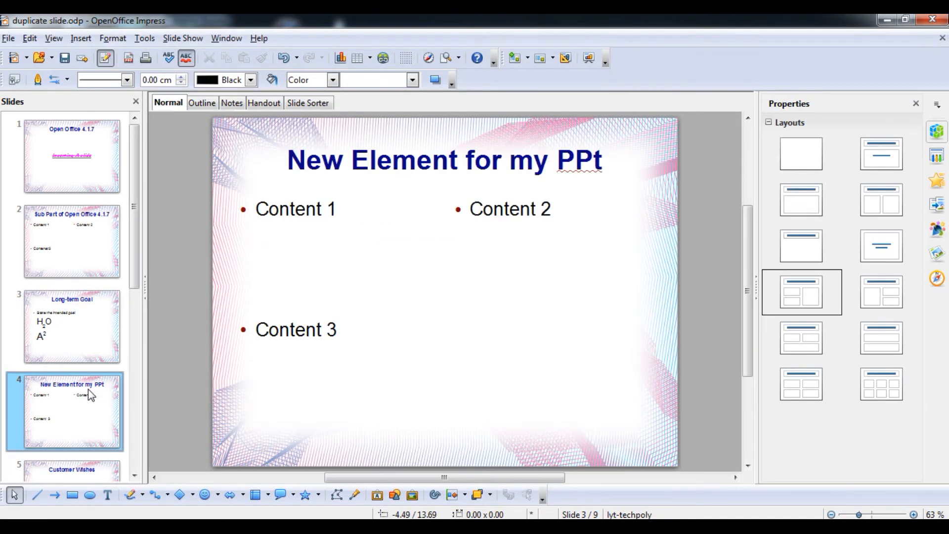
{"action": "left_click", "coordinate": [104, 464]}
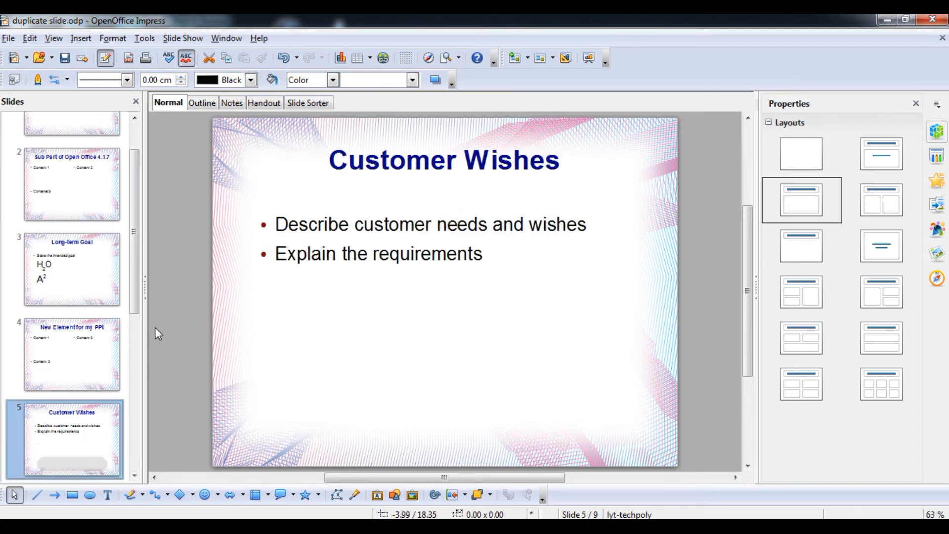
{"action": "left_click", "coordinate": [512, 246]}
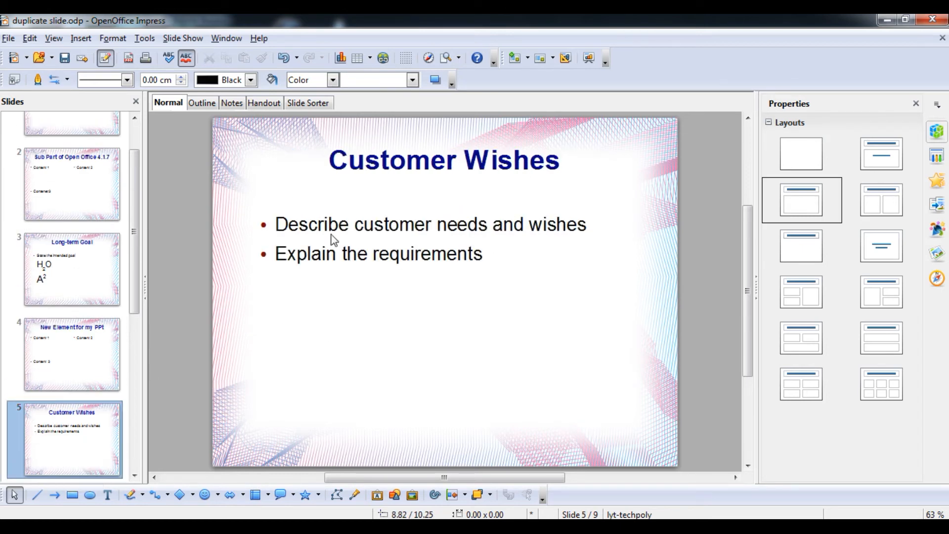
Remove the bullets from "Describe customer needs and wishes" and "Explain the requirements" while keeping their text.
{"action": "left_click", "coordinate": [280, 227]}
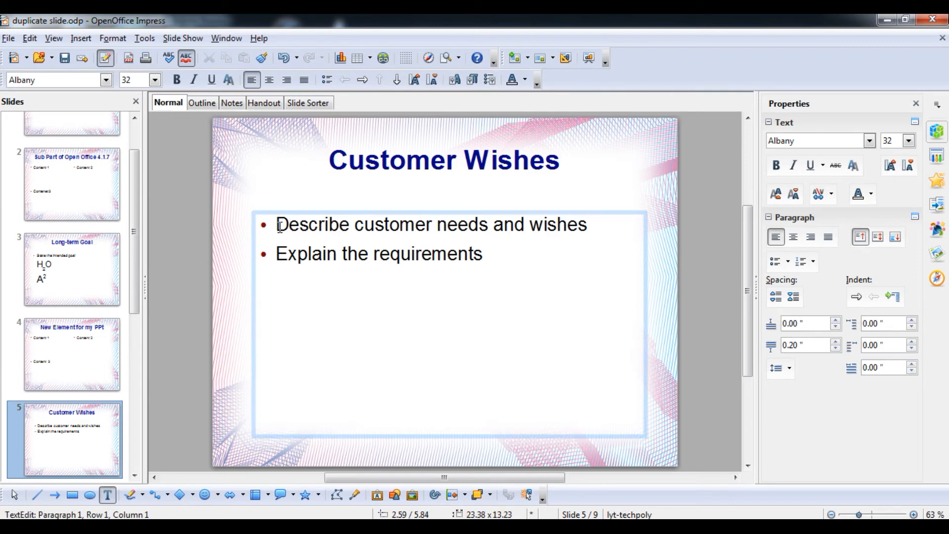
{"action": "key", "text": "BackSpace"}
{"action": "key", "text": "BackSpace"}
{"action": "key", "text": "Up"}
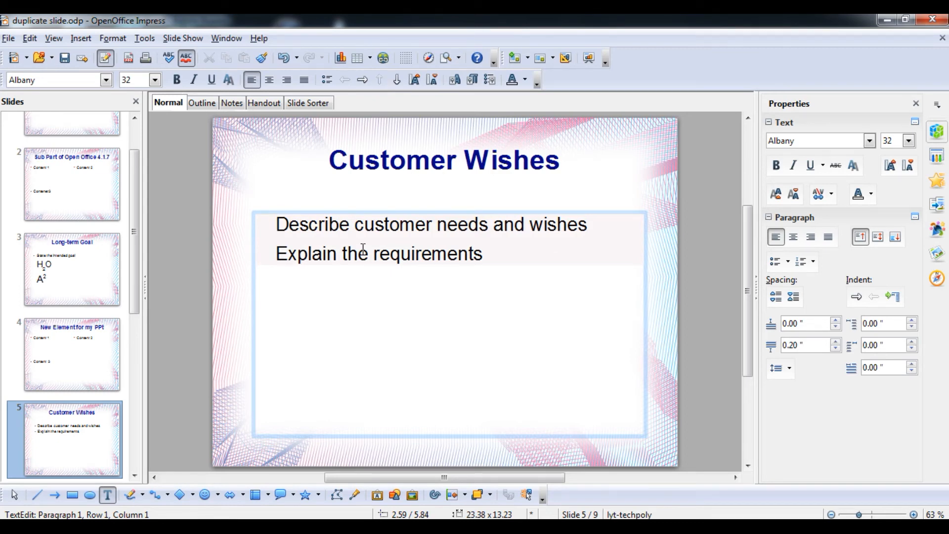
Toggle the bullet formatting of "Describe customer needs and wishes" until the line is bulleted again.
{"action": "left_click", "coordinate": [328, 80]}
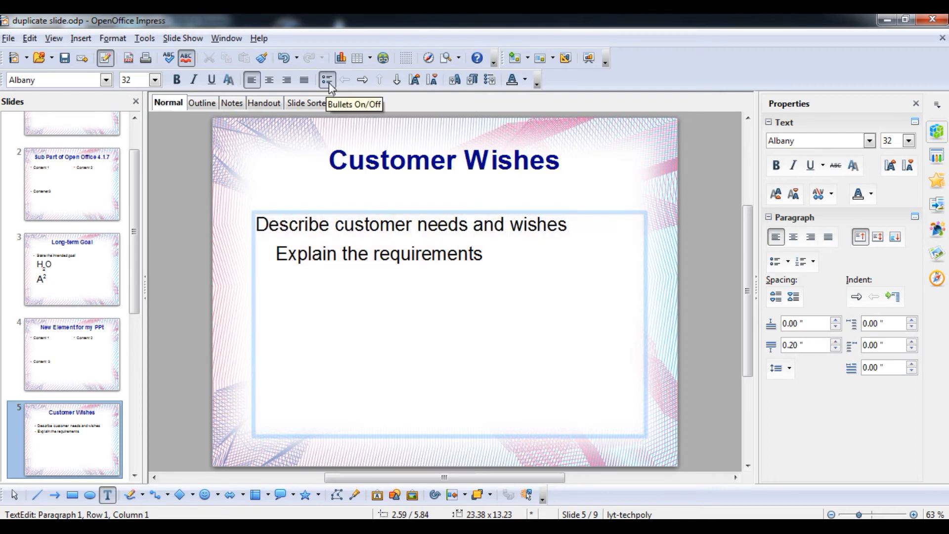
{"action": "left_click", "coordinate": [329, 85]}
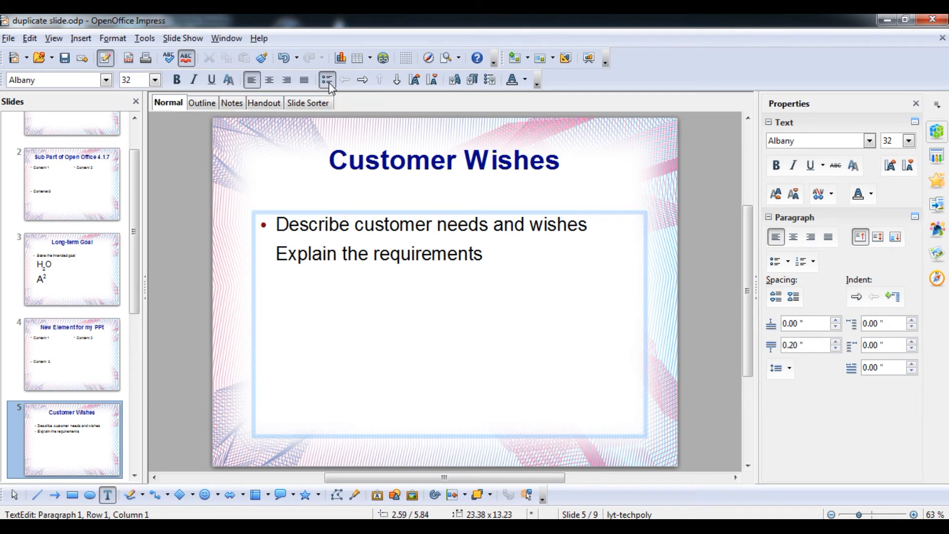
Restore the bullet of "Explain the requirements" and add the bulleted lines "Next Line" and "Last Line" below it.
{"action": "key", "text": "Return"}
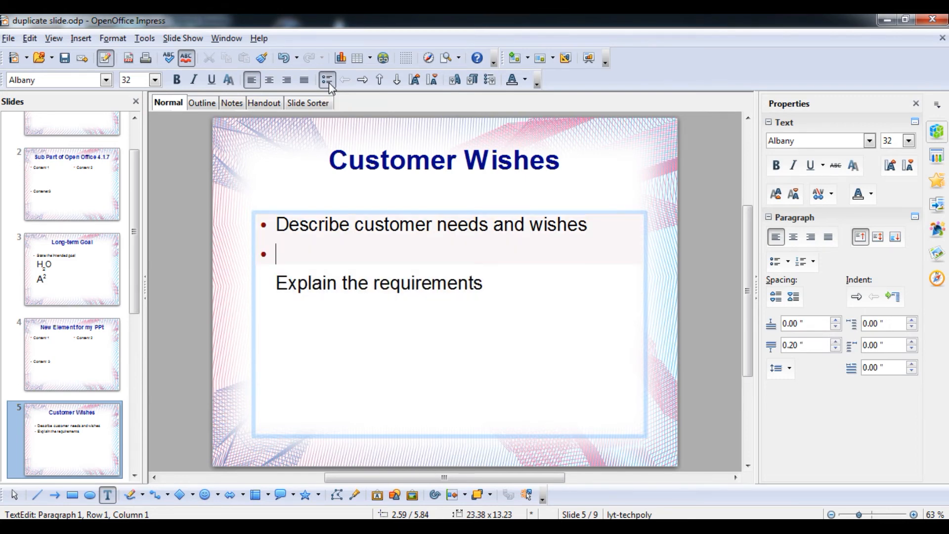
{"action": "key", "text": "Delete"}
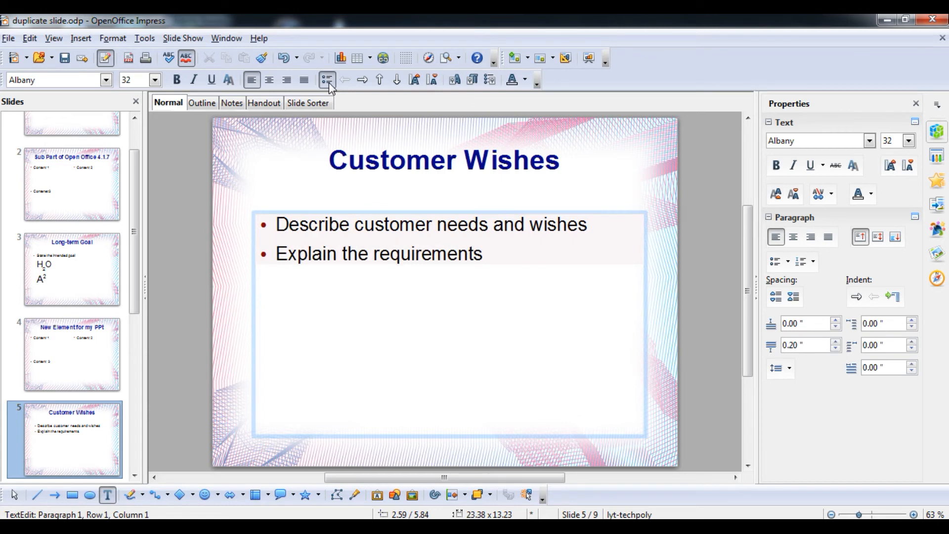
{"action": "left_click", "coordinate": [485, 253]}
{"action": "key", "text": "Return"}
{"action": "type", "text": "Net"}
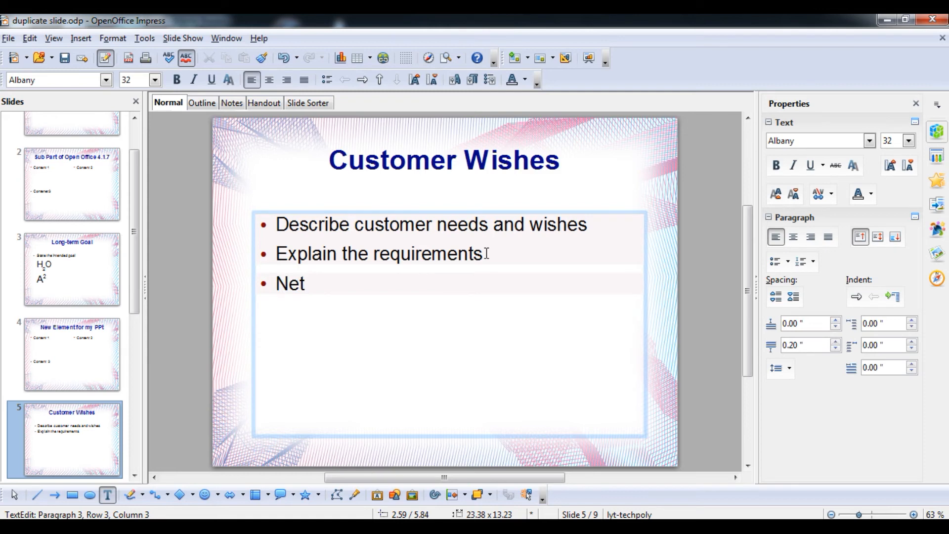
{"action": "key", "text": "BackSpace"}
{"action": "type", "text": "xt Line"}
{"action": "key", "text": "Return"}
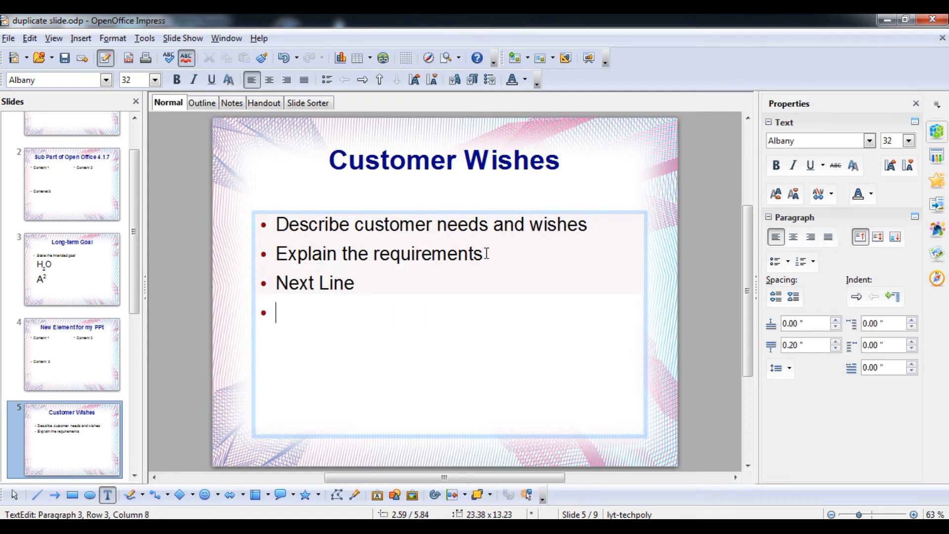
{"action": "type", "text": "Last"}
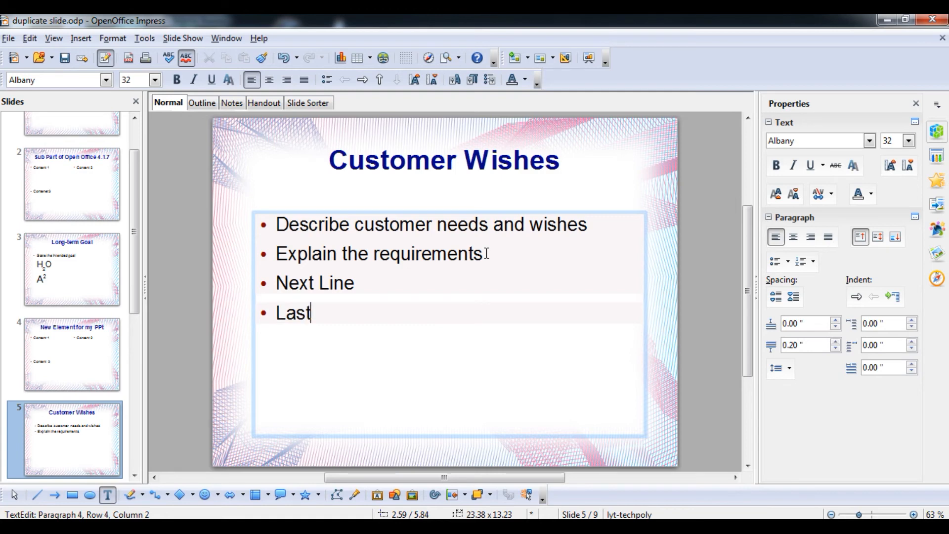
{"action": "type", "text": " Line"}
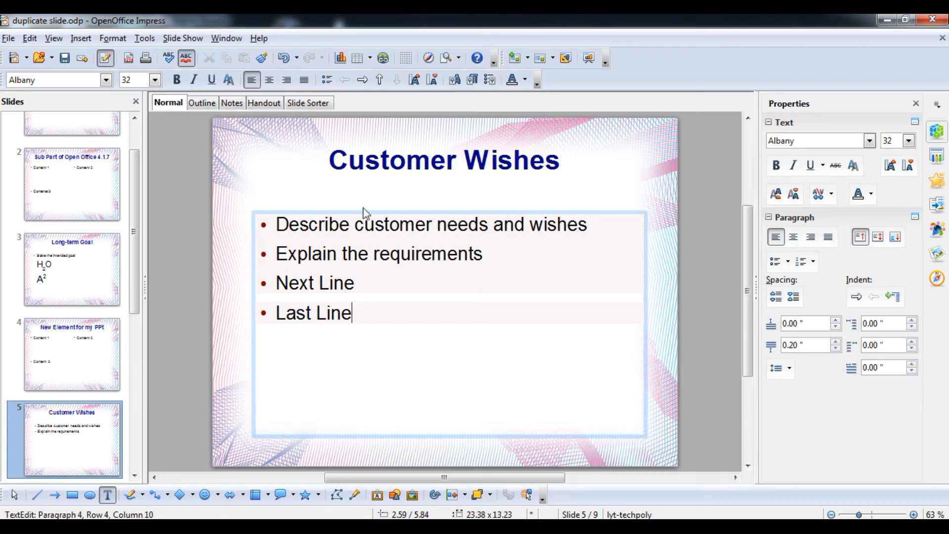
Change the bullet of "Describe customer needs and wishes" to the filled right-pointing arrow style.
{"action": "left_click", "coordinate": [279, 225]}
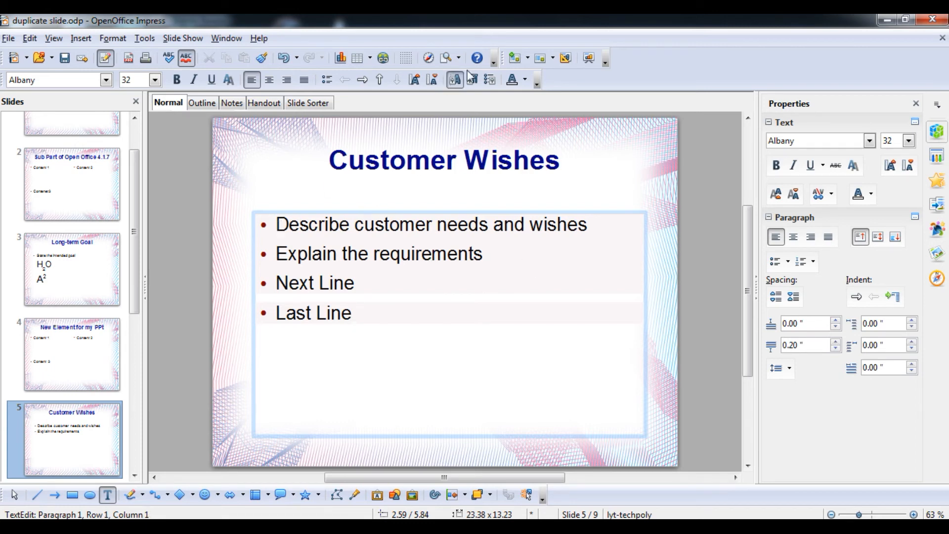
{"action": "left_click", "coordinate": [496, 82]}
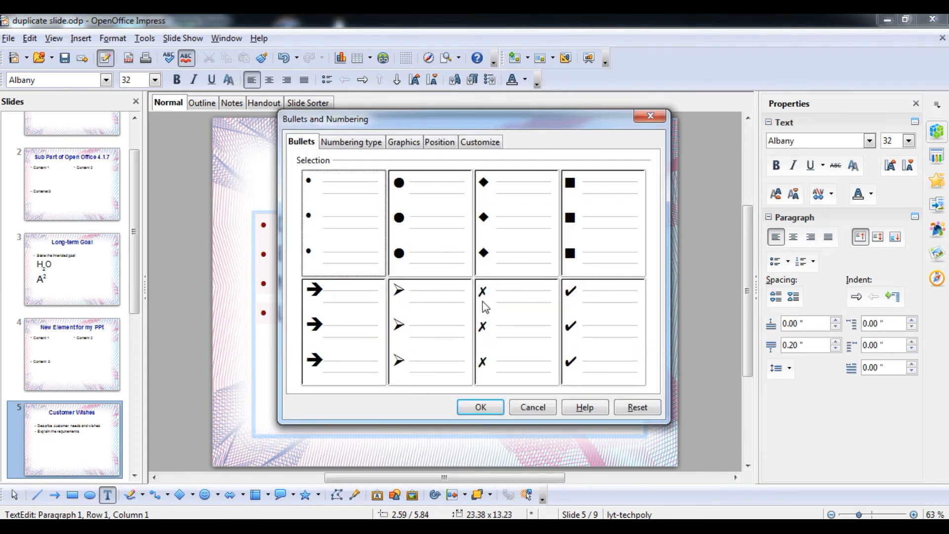
{"action": "left_click", "coordinate": [336, 295]}
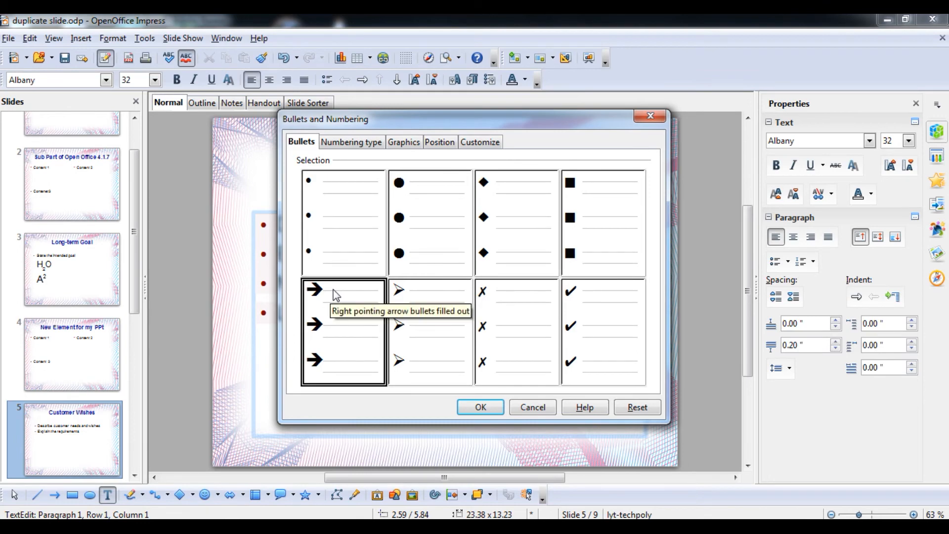
{"action": "left_click", "coordinate": [499, 409]}
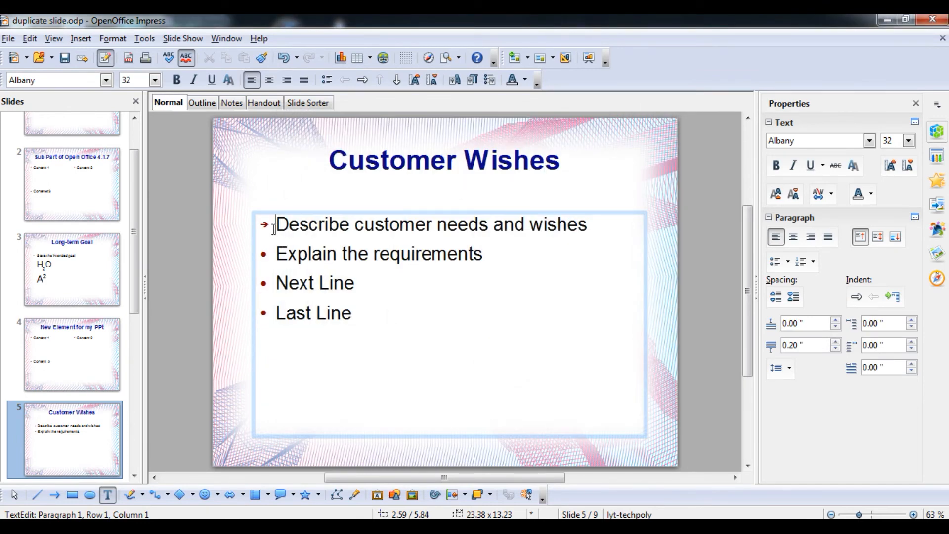
Apply check mark bullets to the lines "Explain the requirements", "Next Line" and "Last Line".
{"action": "left_click_drag", "start_coordinate": [275, 253], "coordinate": [352, 335]}
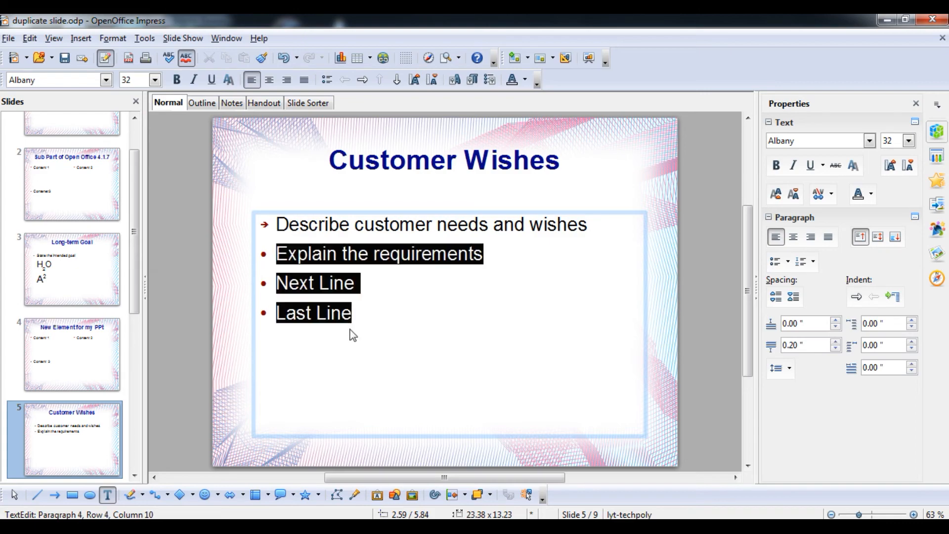
{"action": "left_click", "coordinate": [490, 80]}
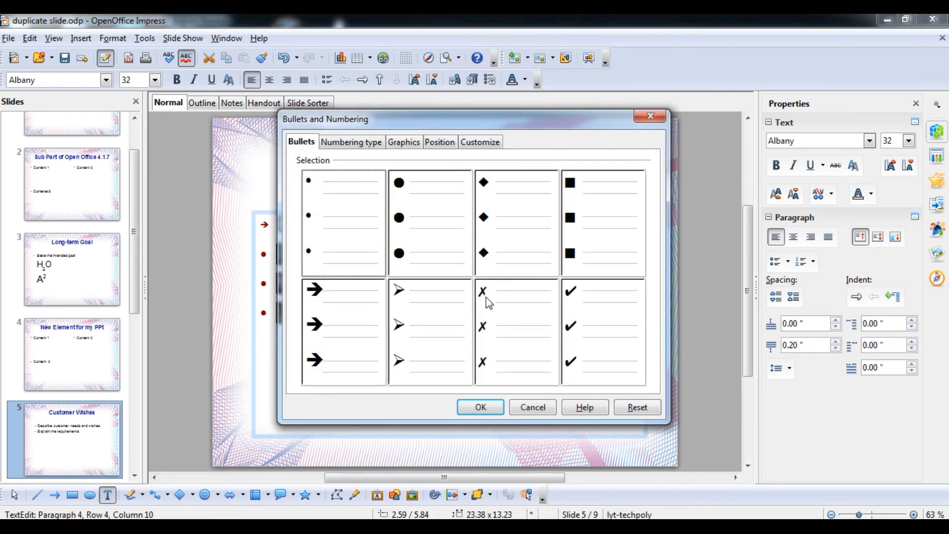
{"action": "left_click", "coordinate": [562, 324]}
{"action": "left_click", "coordinate": [481, 407]}
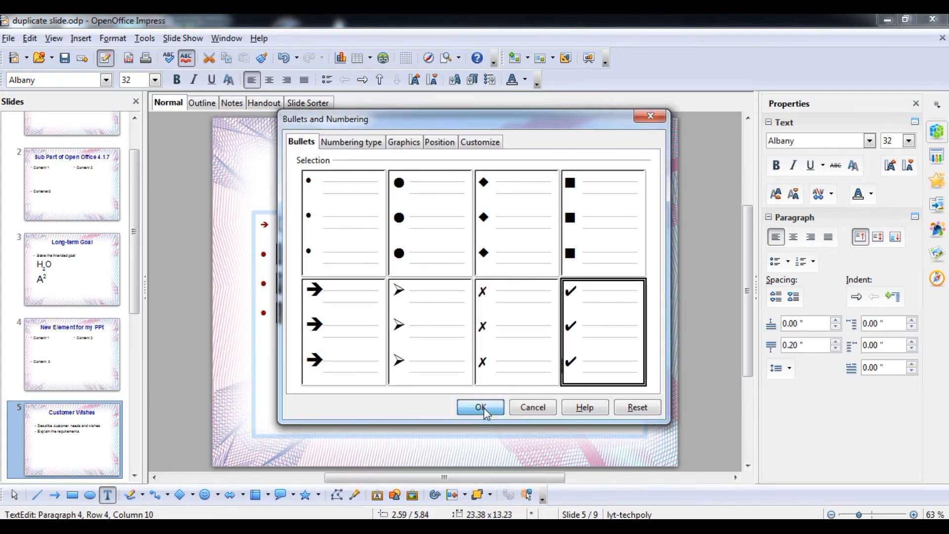
{"action": "left_click", "coordinate": [317, 313]}
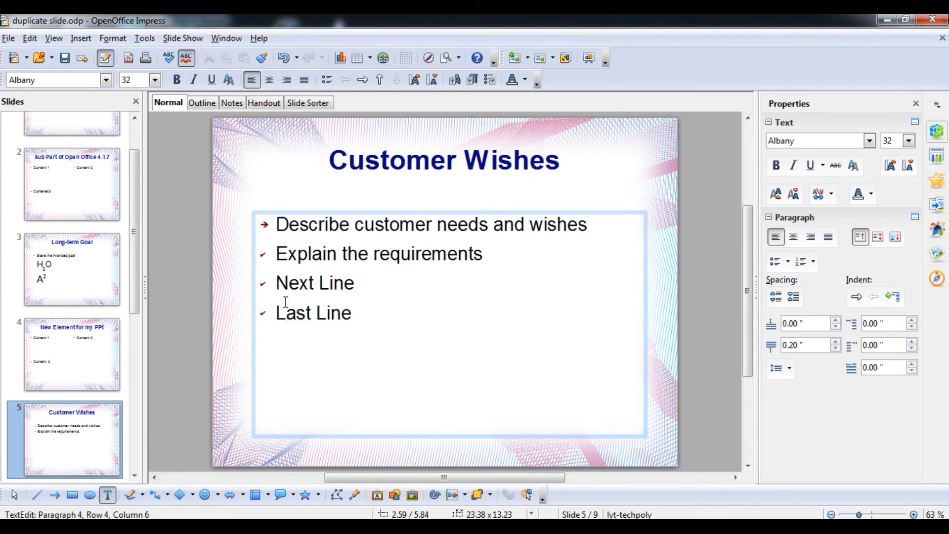
Give "Last Line" the round green ball graphic as its bullet and leave the text box.
{"action": "left_click_drag", "start_coordinate": [277, 311], "coordinate": [390, 311]}
{"action": "left_click", "coordinate": [494, 82]}
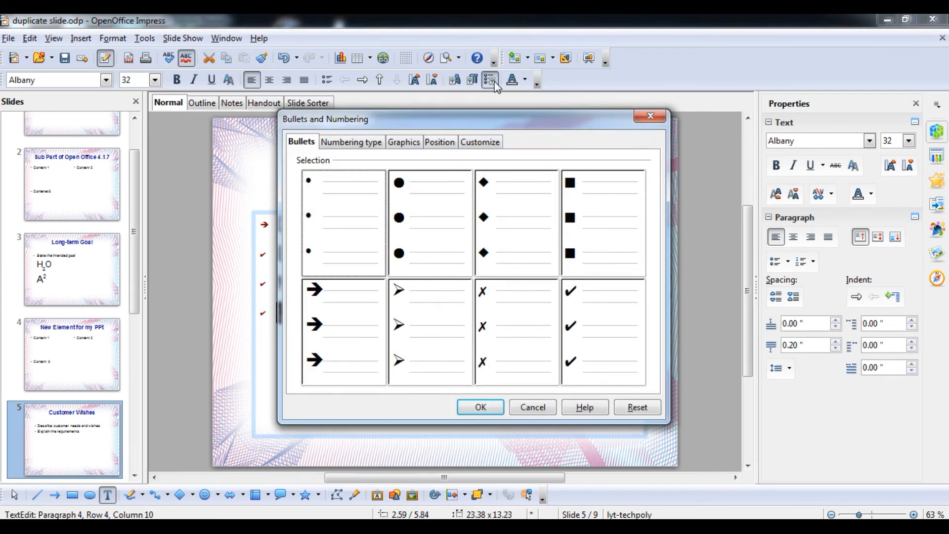
{"action": "left_click", "coordinate": [402, 143]}
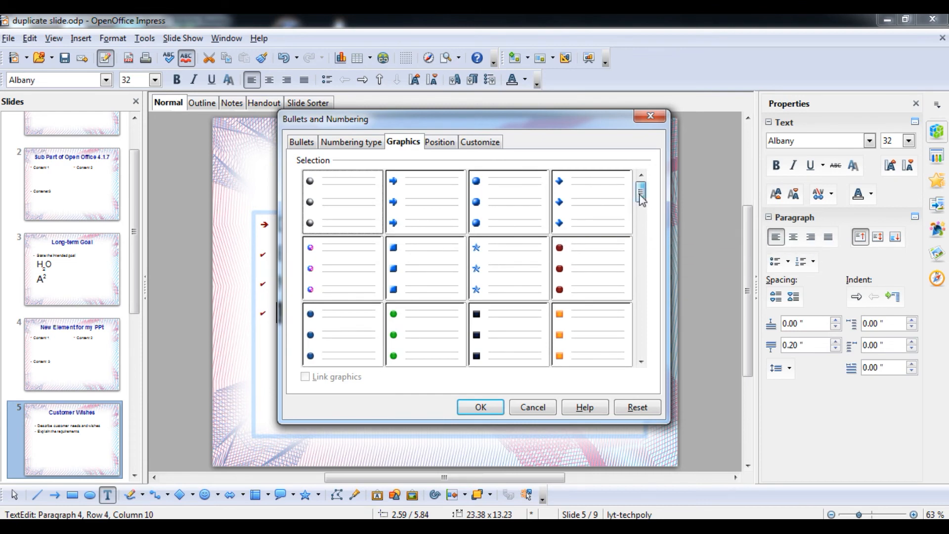
{"action": "left_click_drag", "start_coordinate": [640, 194], "coordinate": [642, 315]}
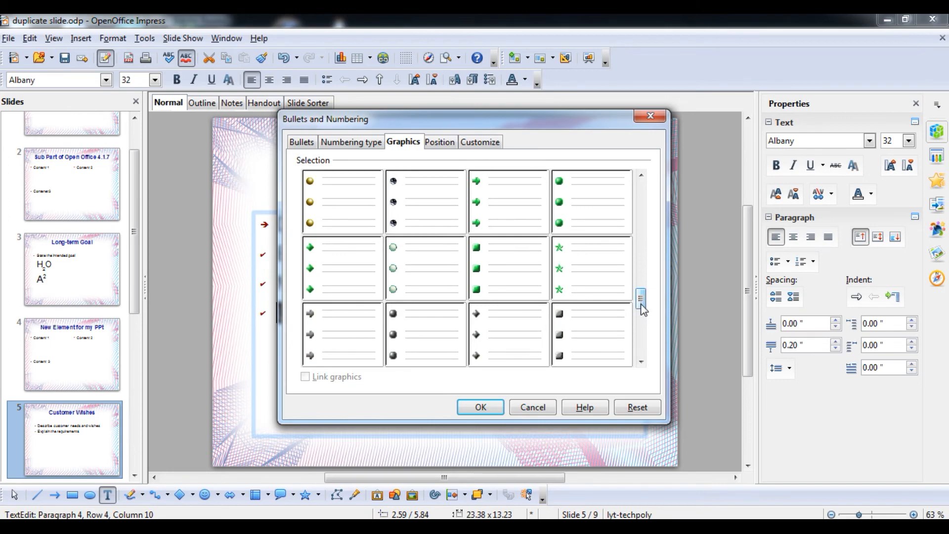
{"action": "left_click", "coordinate": [579, 212]}
{"action": "left_click", "coordinate": [487, 408]}
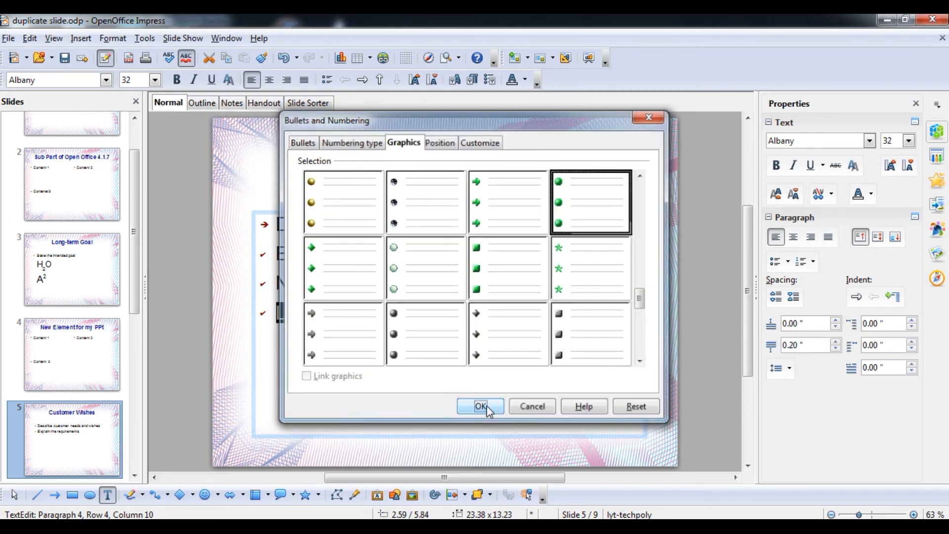
{"action": "left_click", "coordinate": [398, 351]}
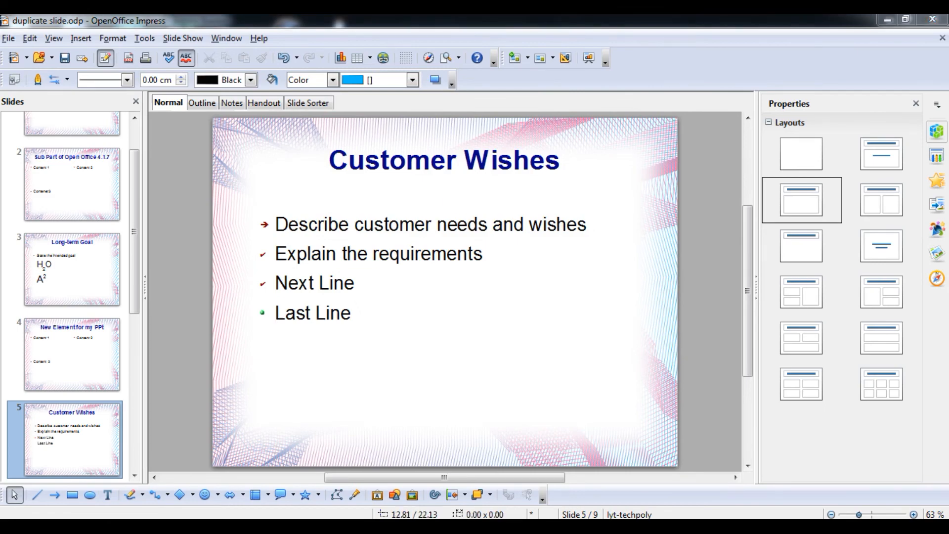
Switch to the Information Technology Class-IX PDF and read the section on the Bullets and Numbering dialog.
{"action": "left_click", "coordinate": [424, 458]}
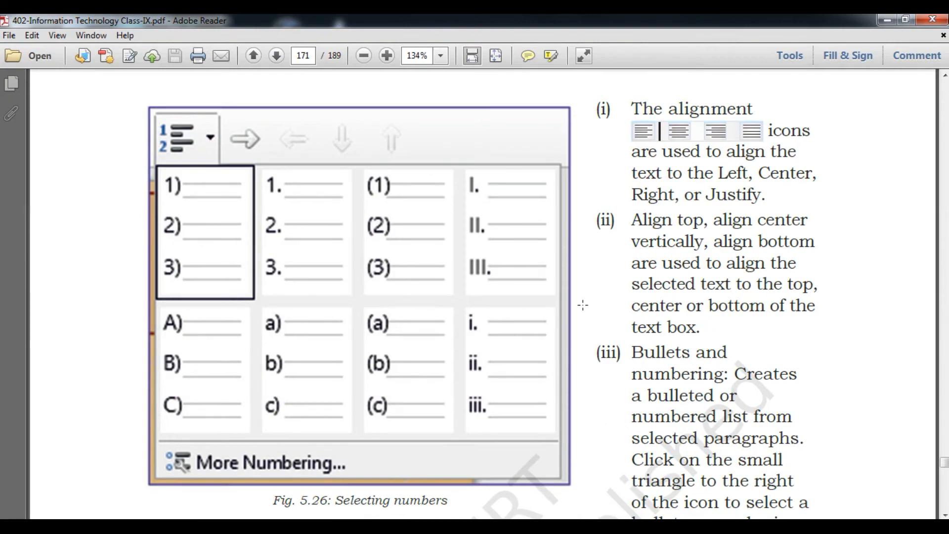
{"action": "scroll", "coordinate": [583, 305], "scroll_direction": "down", "scroll_amount": 10}
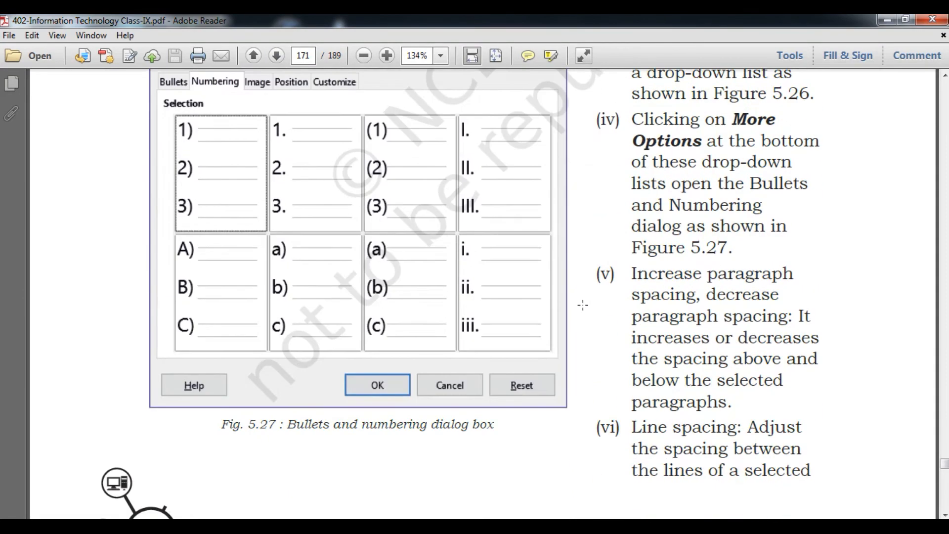
{"action": "scroll", "coordinate": [583, 305], "scroll_direction": "up", "scroll_amount": 1}
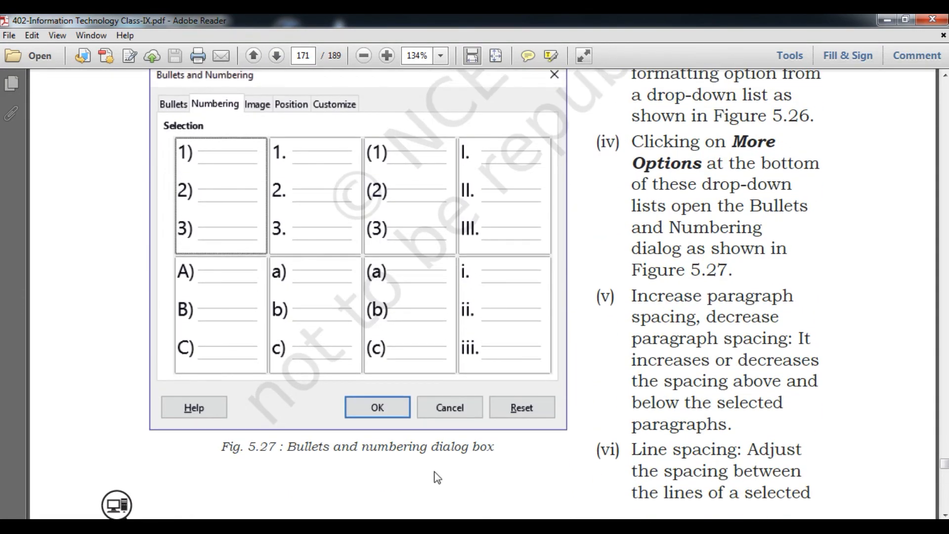
Switch back to the Impress presentation and number all four lines of the "Customer Wishes" slide in the 1) 2) 3) style.
{"action": "left_click", "coordinate": [427, 526]}
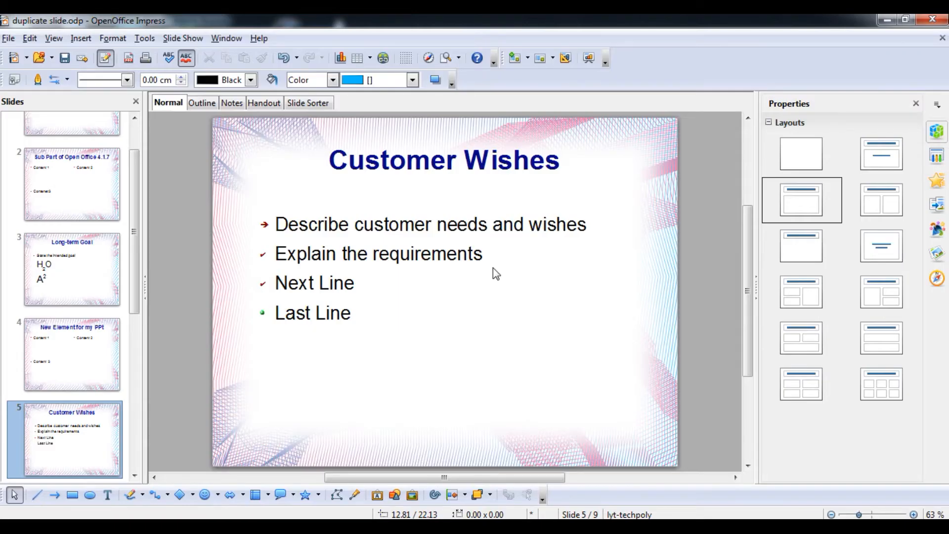
{"action": "double_click", "coordinate": [278, 224]}
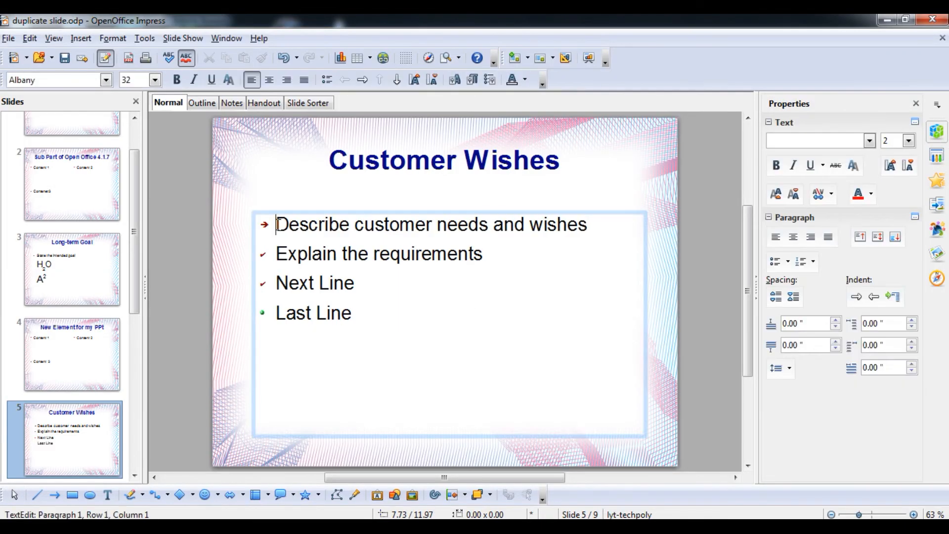
{"action": "left_click", "coordinate": [313, 263]}
{"action": "left_click_drag", "start_coordinate": [278, 224], "coordinate": [366, 329]}
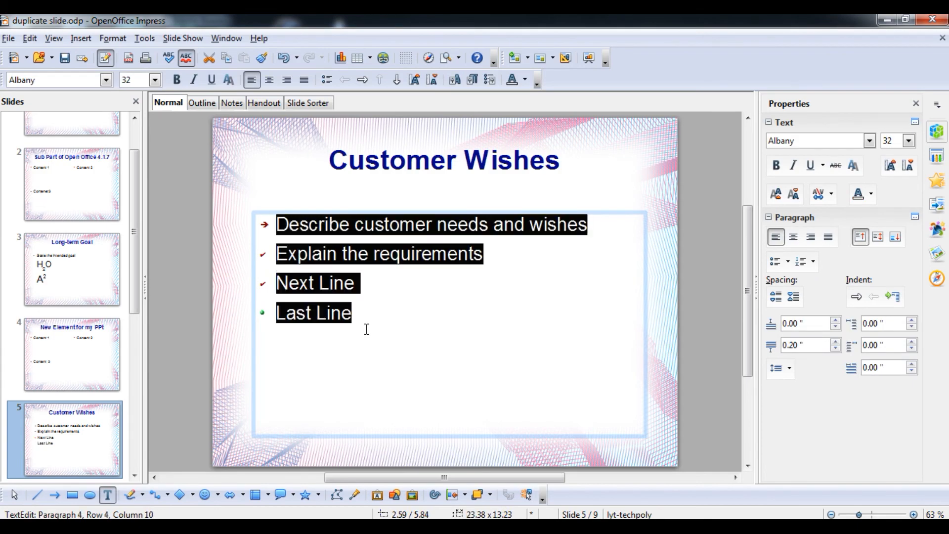
{"action": "left_click", "coordinate": [490, 79]}
{"action": "left_click", "coordinate": [363, 142]}
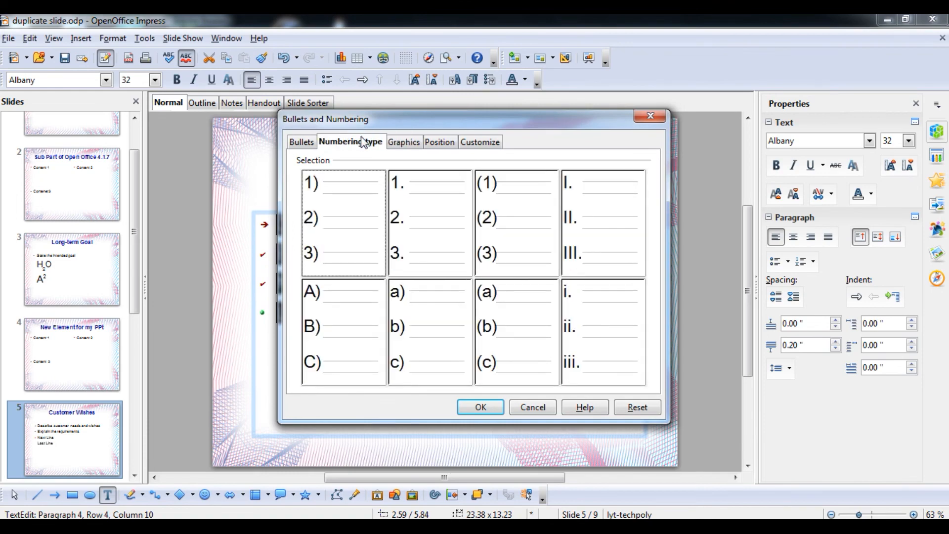
{"action": "left_click", "coordinate": [336, 211]}
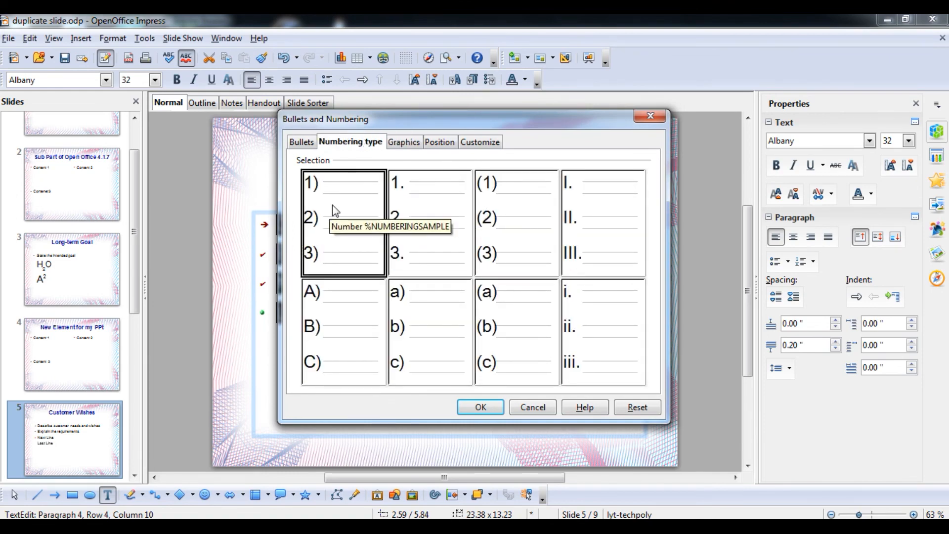
{"action": "left_click", "coordinate": [481, 407]}
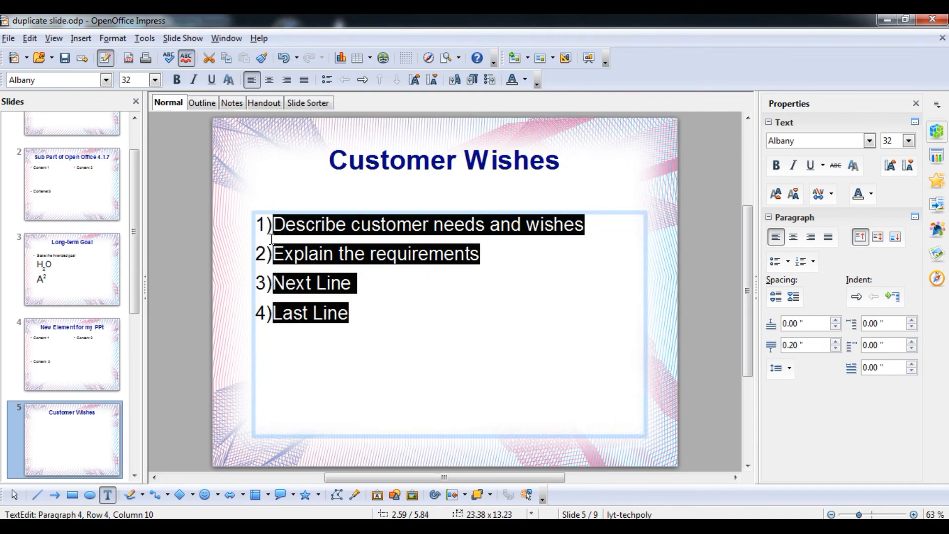
Change the numbering of the four selected lines to uppercase Roman numerals I. II. III.
{"action": "left_click", "coordinate": [489, 80]}
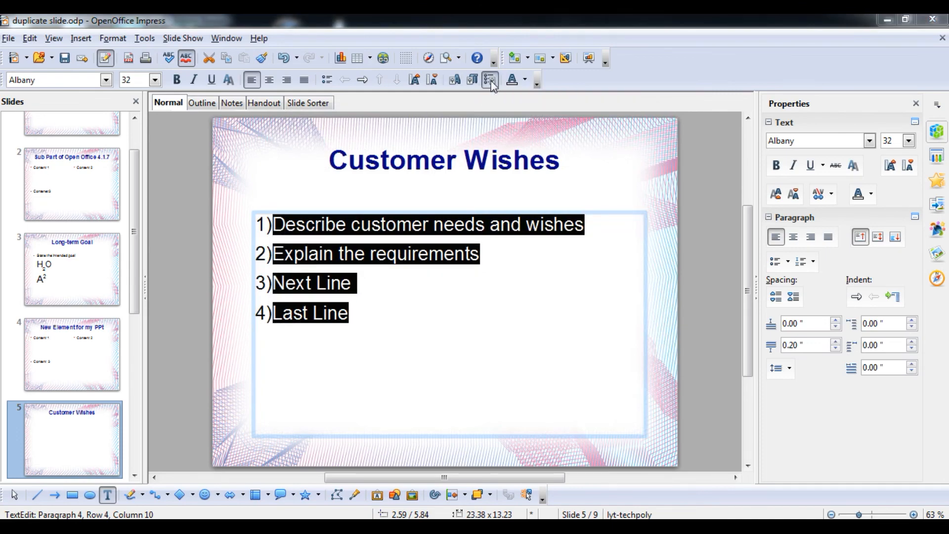
{"action": "left_click", "coordinate": [573, 220]}
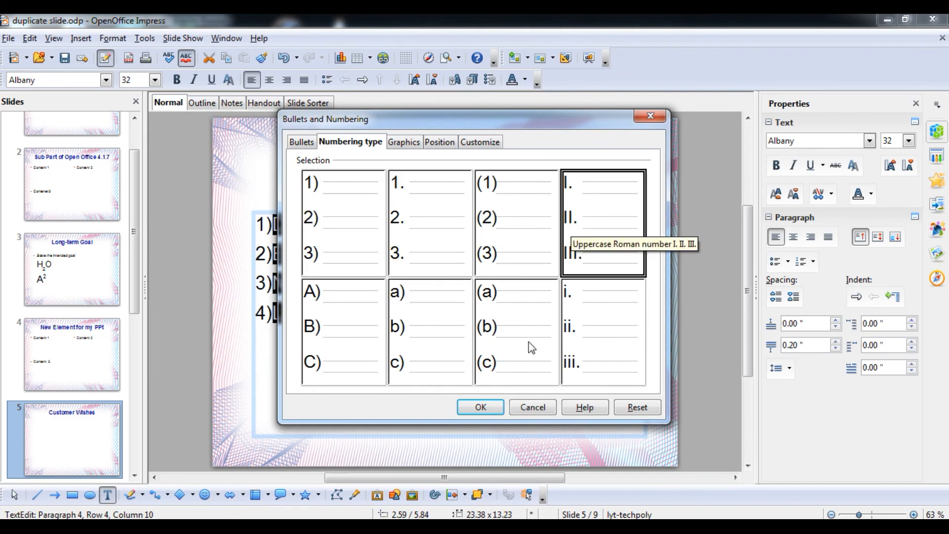
{"action": "left_click", "coordinate": [479, 408]}
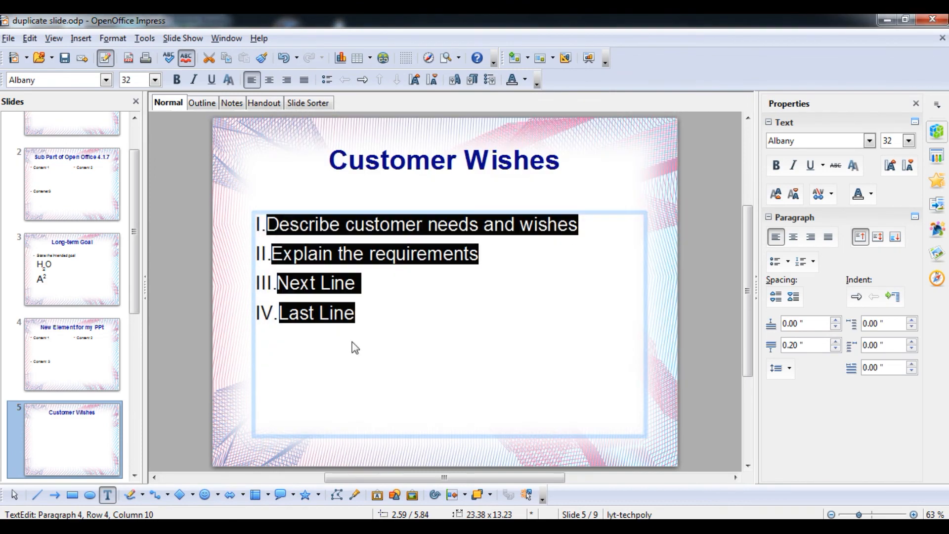
Change the numbering of the four selected lines to lowercase Roman numerals i. ii. iii.
{"action": "left_click", "coordinate": [491, 81]}
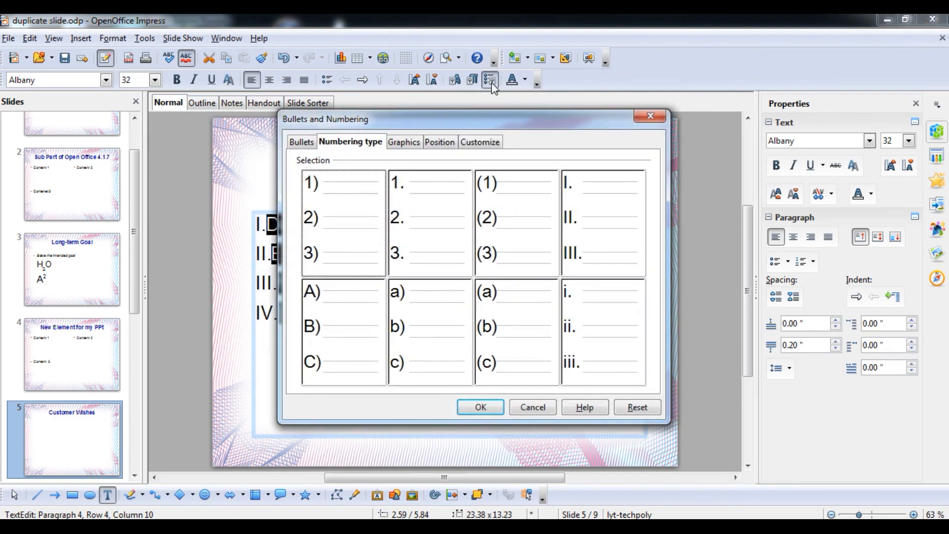
{"action": "left_click", "coordinate": [585, 346]}
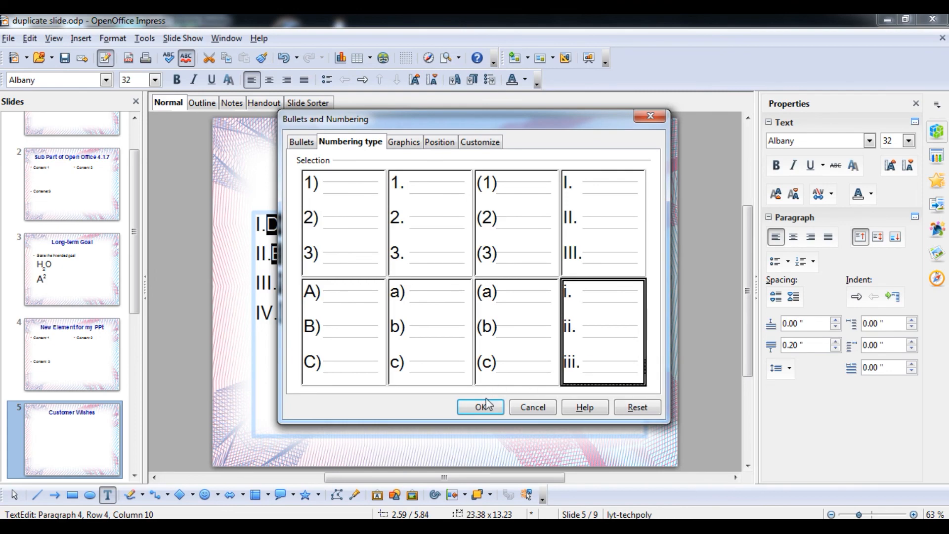
{"action": "left_click", "coordinate": [483, 406]}
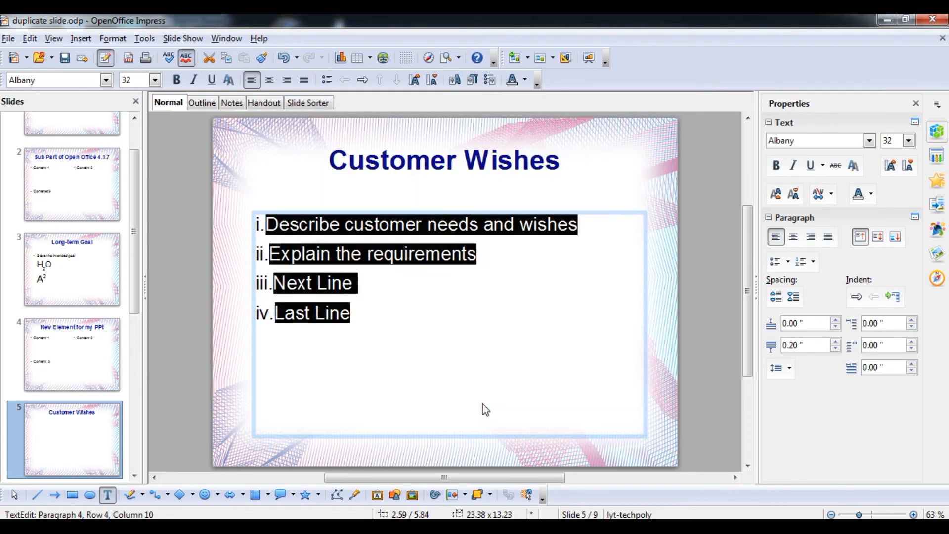
Change the numbering of the four selected lines to the lowercase letter style (a) (b) (c).
{"action": "left_click", "coordinate": [490, 81]}
{"action": "left_click", "coordinate": [496, 328]}
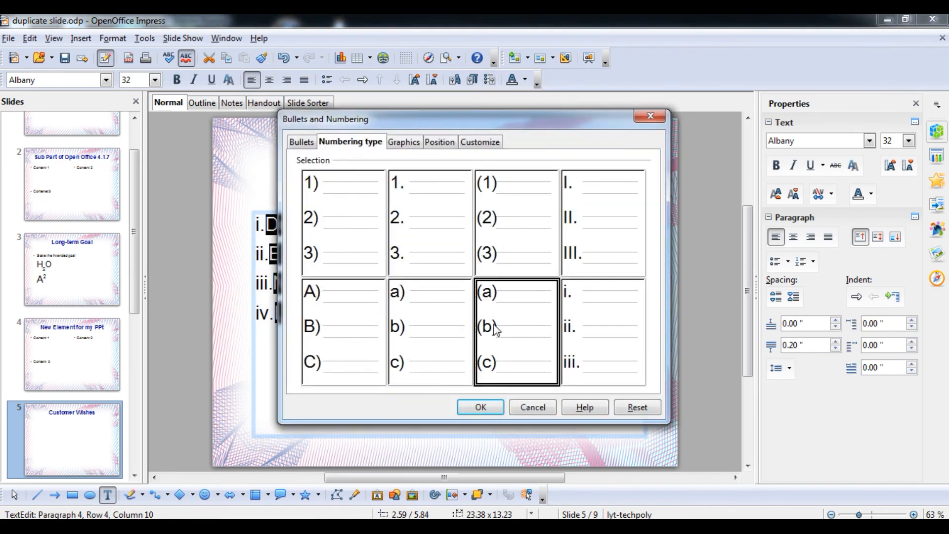
{"action": "left_click", "coordinate": [482, 407]}
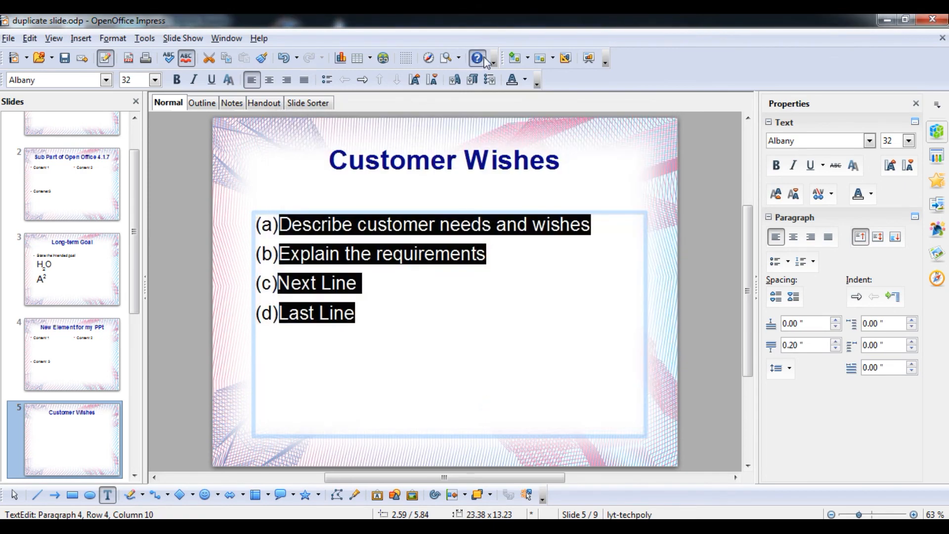
Customize the numbering of the selected lines to I, II, III, ... with "<" before and ">" after each numeral.
{"action": "left_click", "coordinate": [491, 81]}
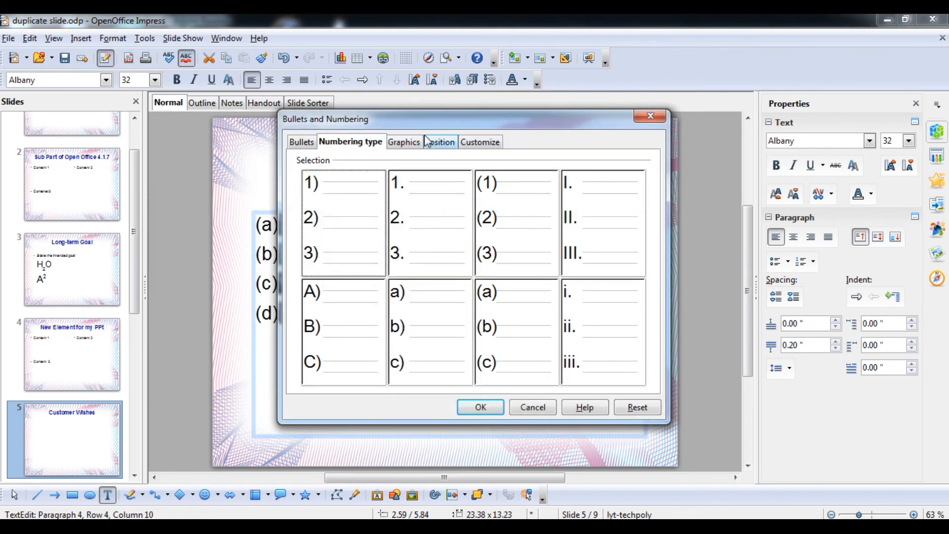
{"action": "left_click", "coordinate": [477, 143]}
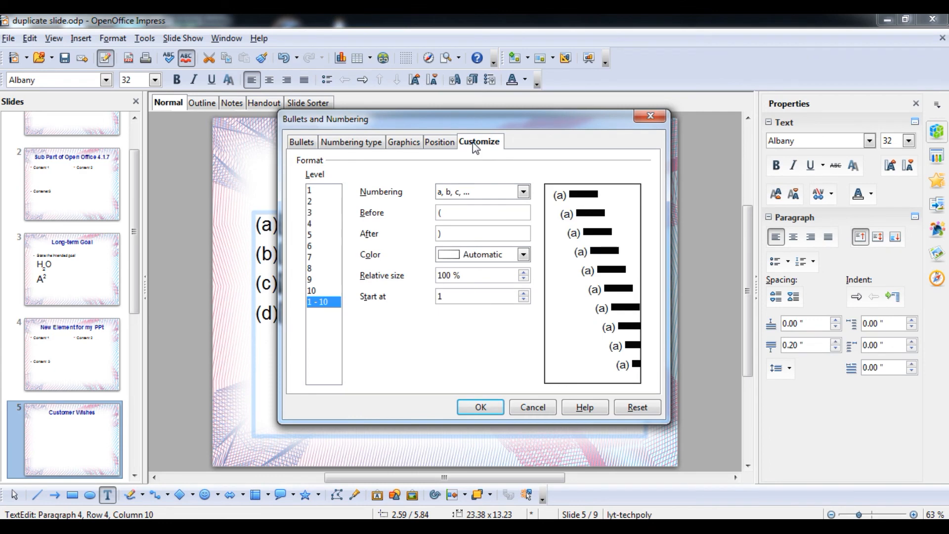
{"action": "left_click", "coordinate": [525, 193]}
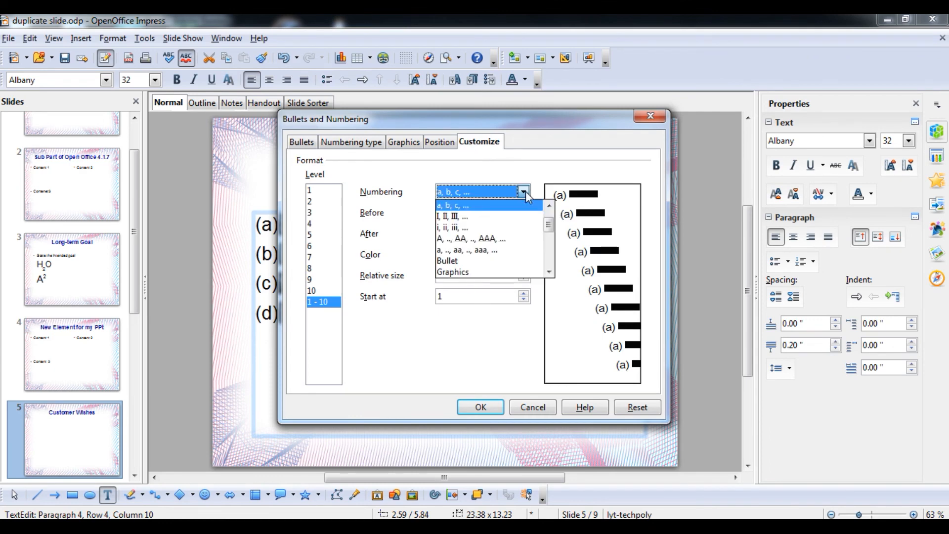
{"action": "left_click", "coordinate": [516, 218]}
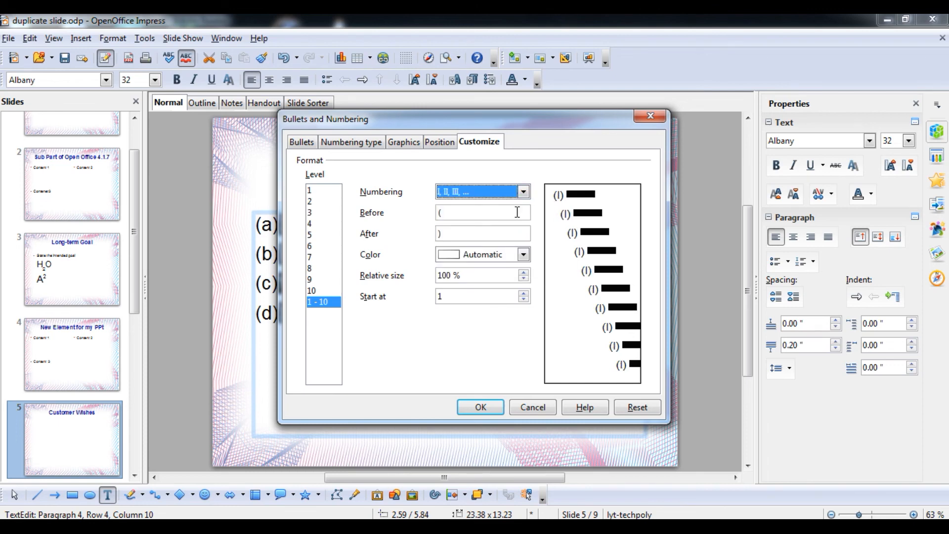
{"action": "left_click", "coordinate": [515, 213]}
{"action": "key", "text": "BackSpace"}
{"action": "type", "text": "<"}
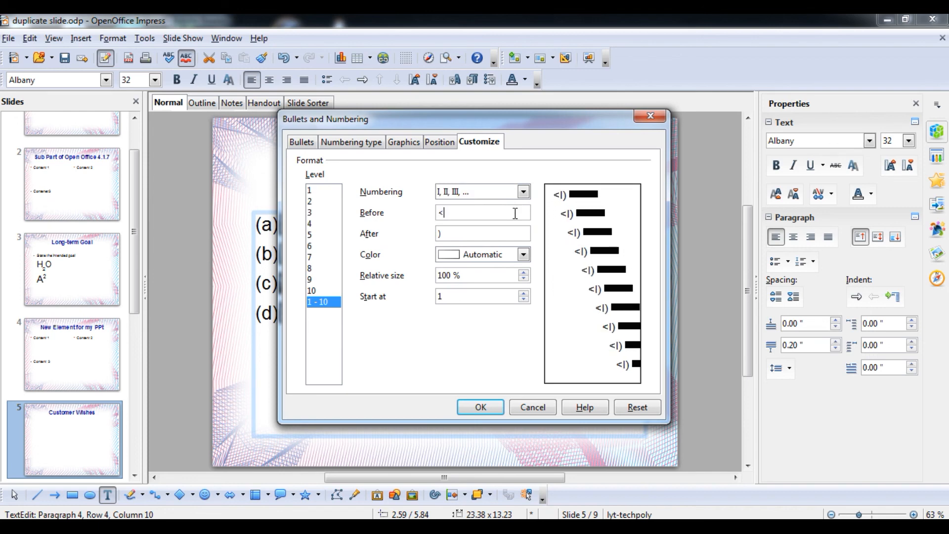
{"action": "key", "text": "BackSpace"}
{"action": "type", "text": ">"}
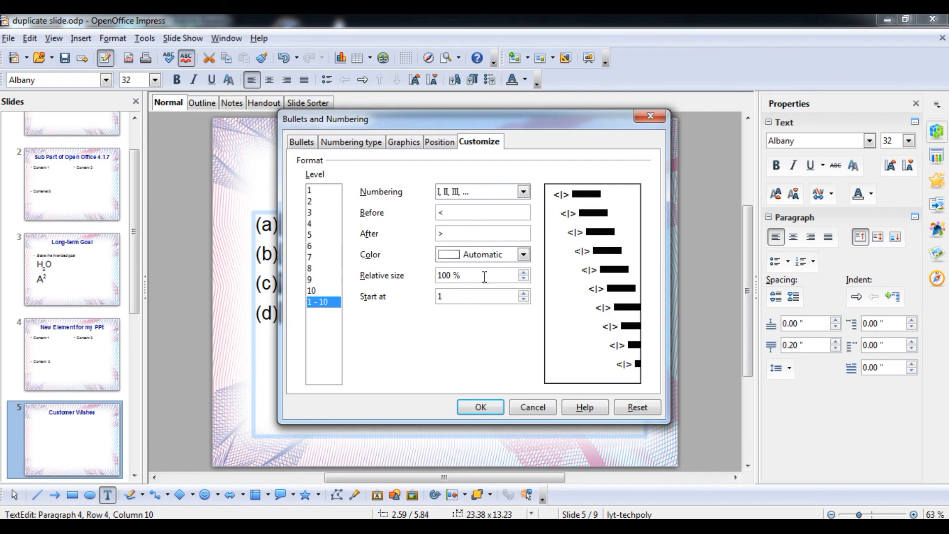
Set the numbering color to Gray 9, apply the customized numbering to the four lines and deselect the text.
{"action": "left_click", "coordinate": [523, 255]}
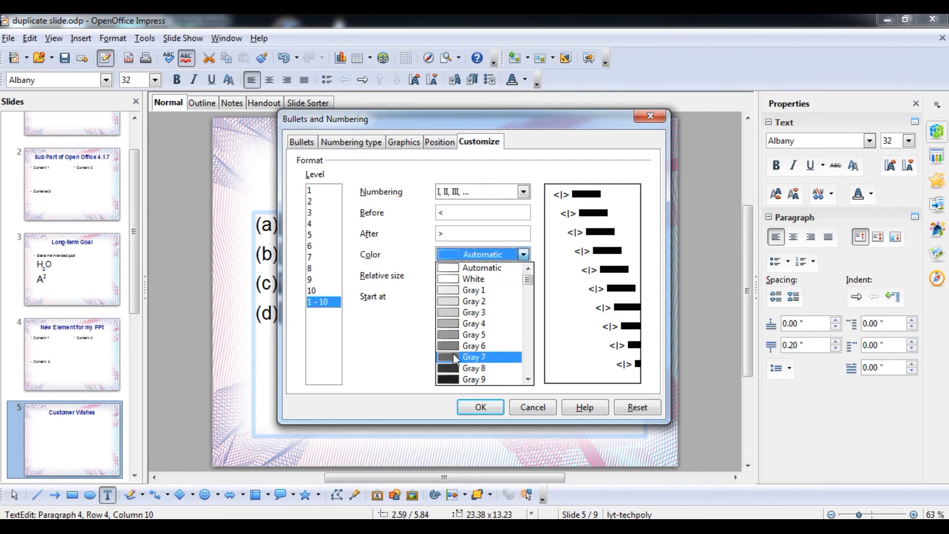
{"action": "left_click", "coordinate": [455, 379]}
{"action": "left_click", "coordinate": [481, 408]}
{"action": "left_click", "coordinate": [402, 341]}
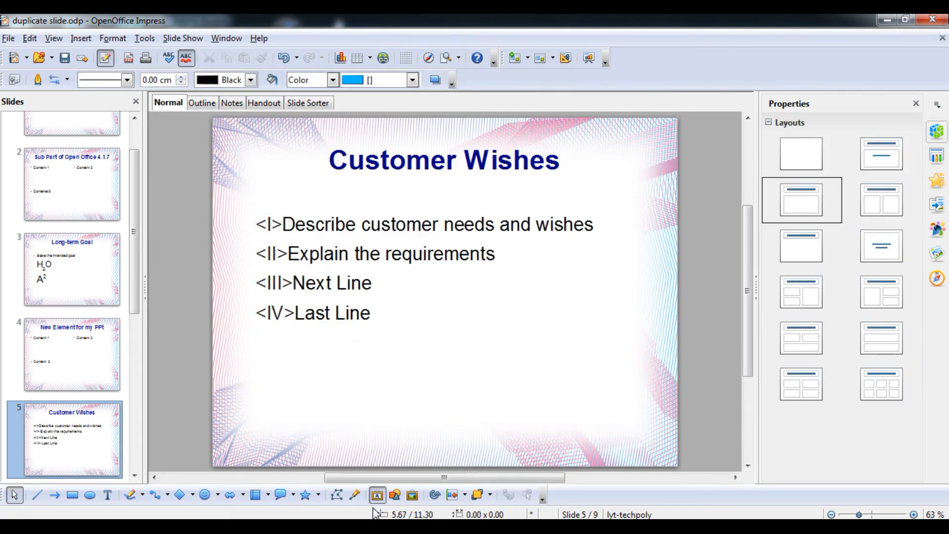
Switch to the Information Technology Class-IX PDF and view the paragraph and line spacing points beside Figure 5.27.
{"action": "left_click", "coordinate": [365, 526]}
{"action": "left_click", "coordinate": [428, 488]}
{"action": "scroll", "coordinate": [428, 489], "scroll_direction": "up", "scroll_amount": 3}
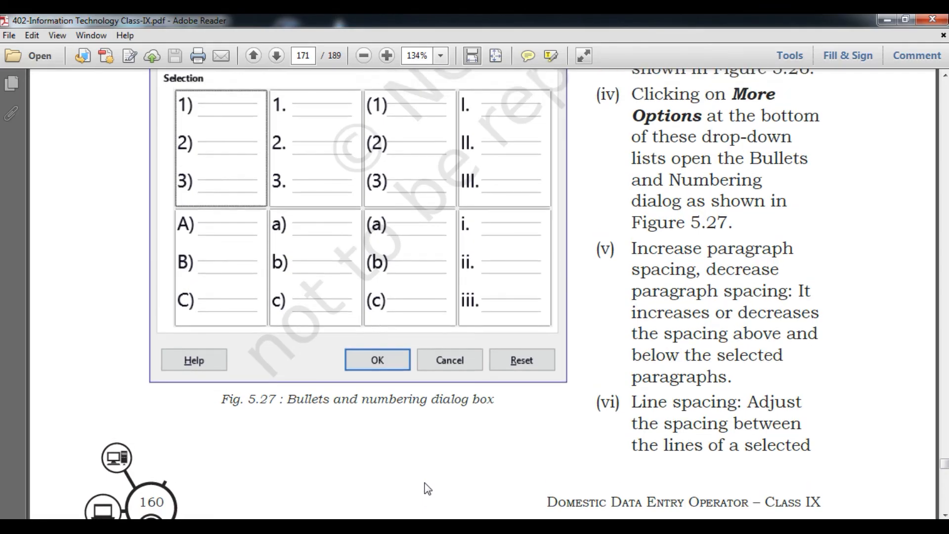